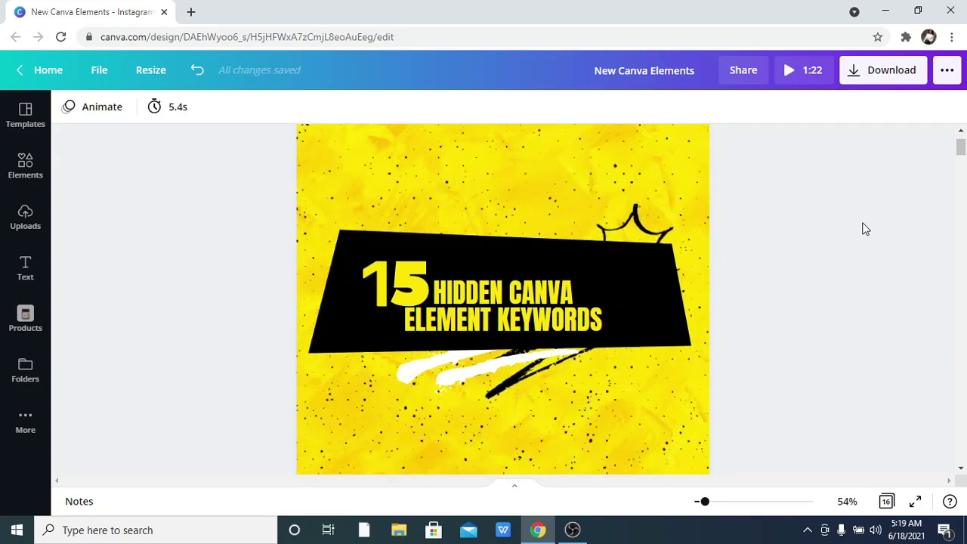
- Select the NOSTALGIATYPE keyword text on page 2, then deselect it
scroll(865, 229, down, 4)
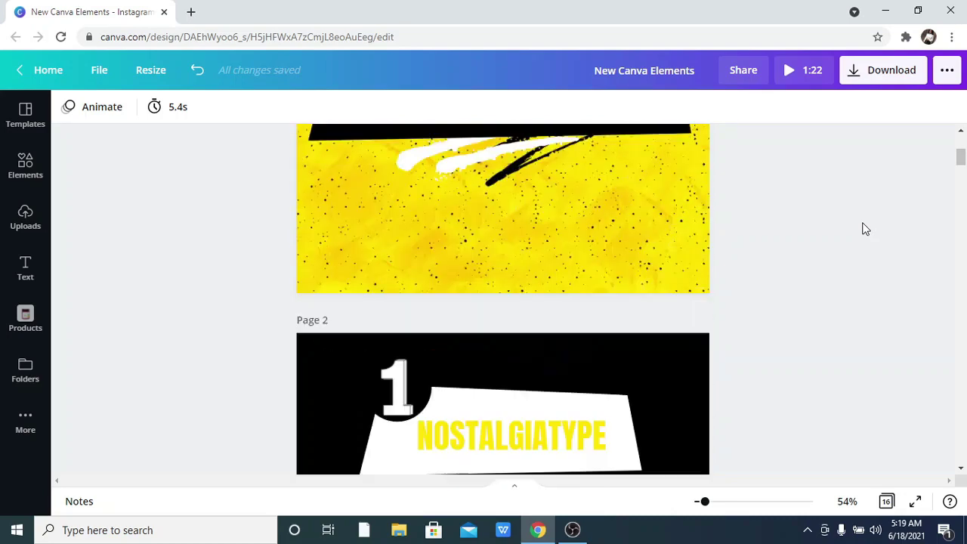
scroll(865, 229, down, 2)
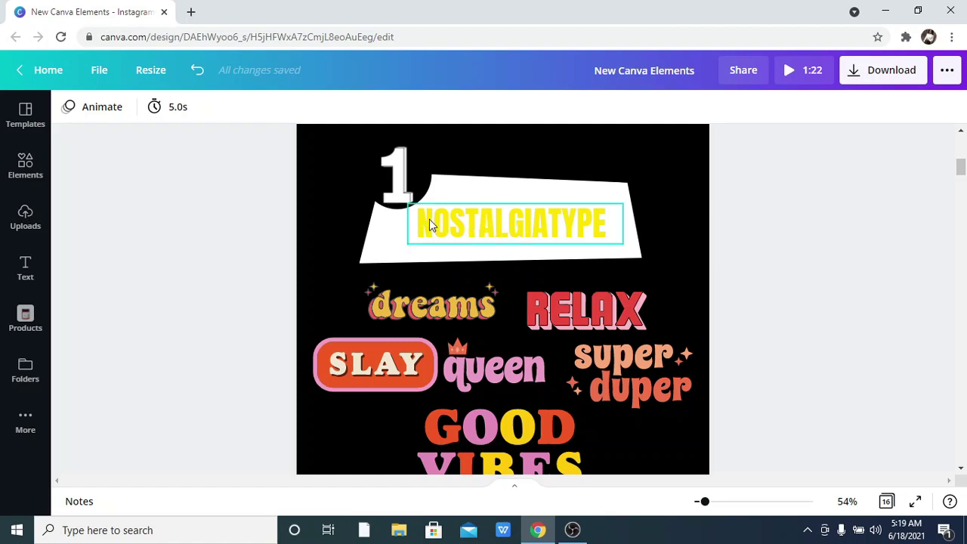
double_click(512, 231)
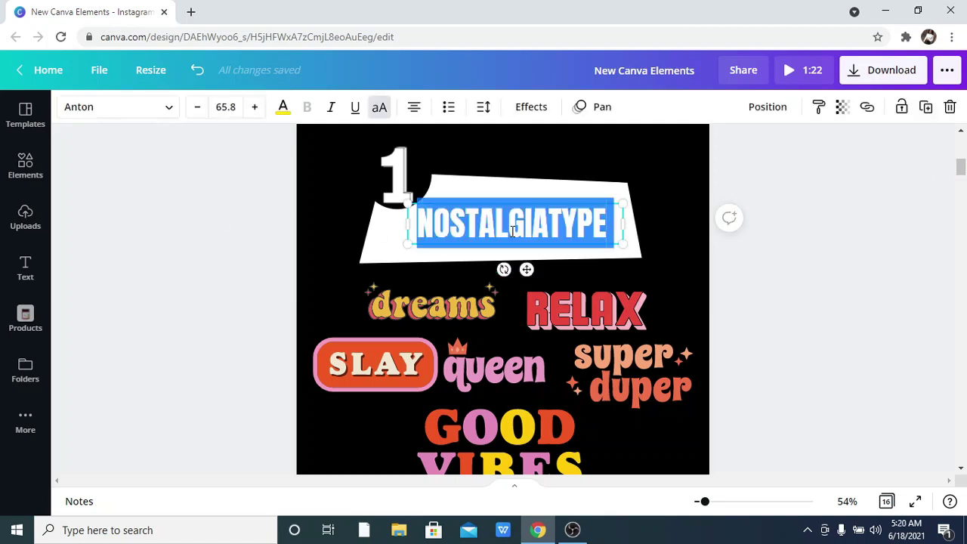
click(171, 230)
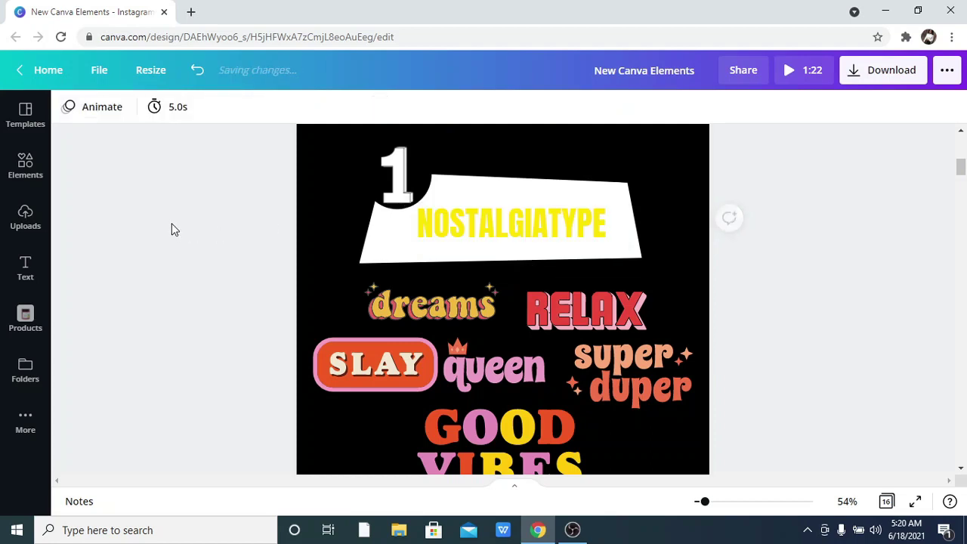
- Search the elements library for "nostalgiatype", show only graphics, and close the search when done
scroll(250, 234, down, 1)
scroll(253, 237, down, 1)
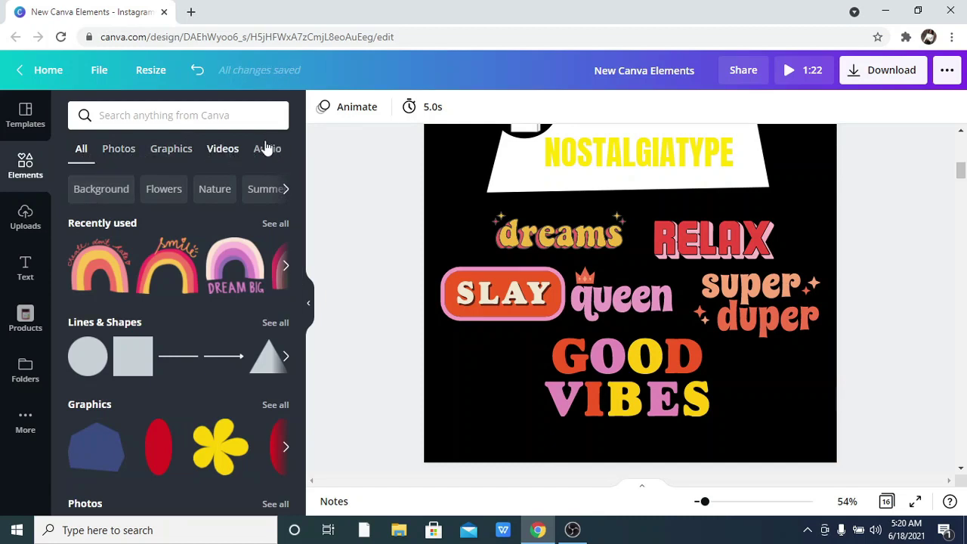
click(196, 120)
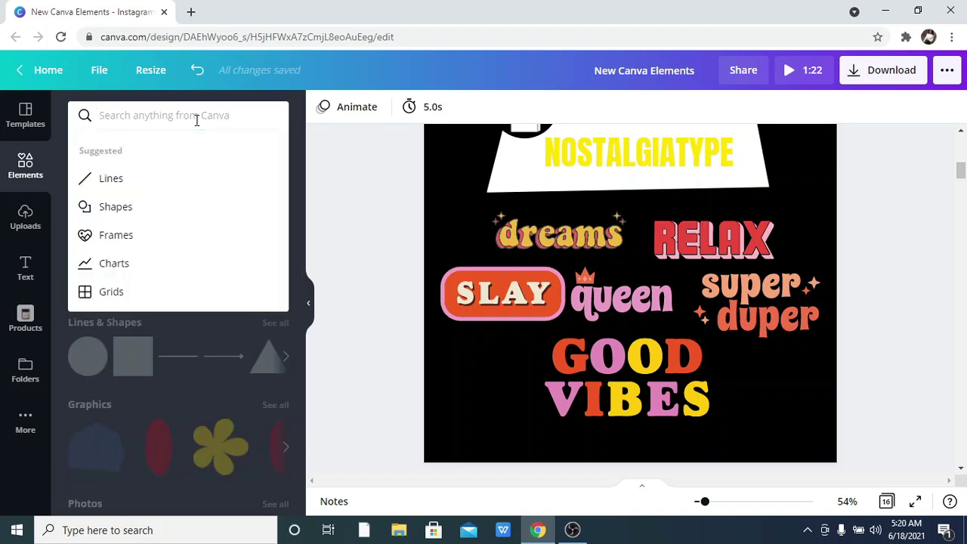
text(nostalgiatype)
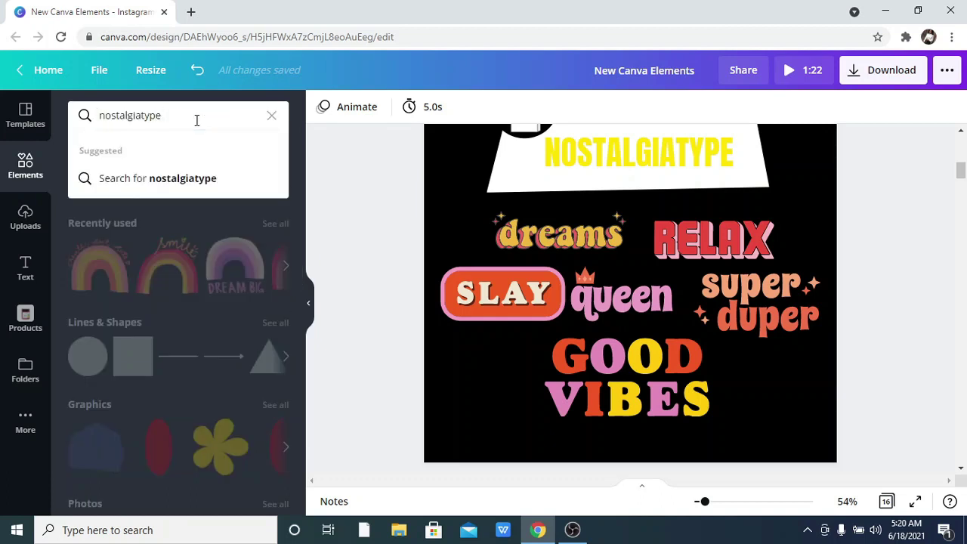
key(BackSpace)
key(Return)
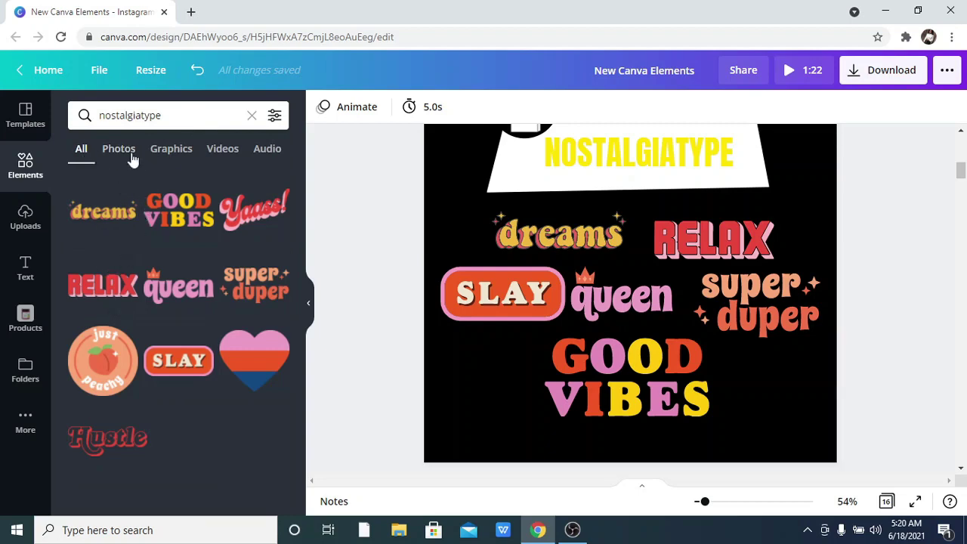
click(169, 155)
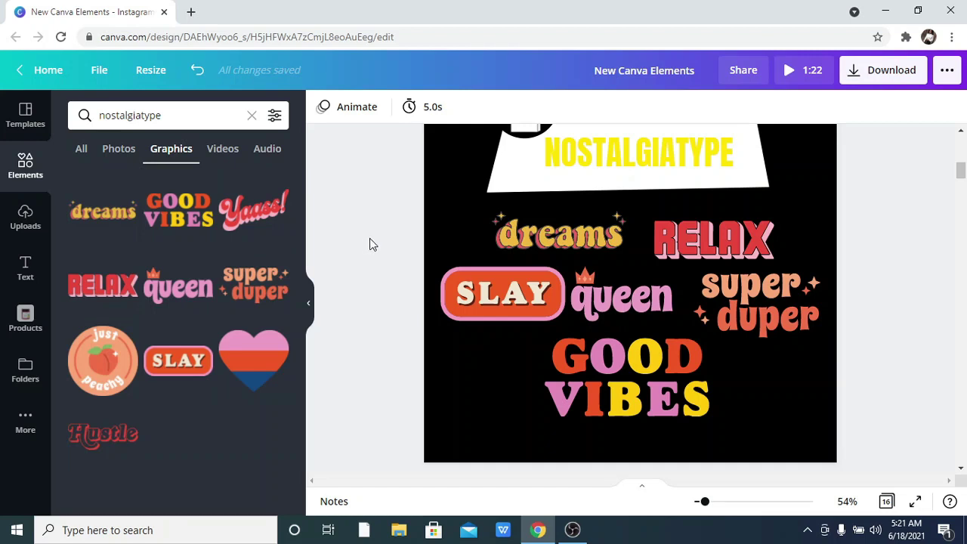
click(253, 116)
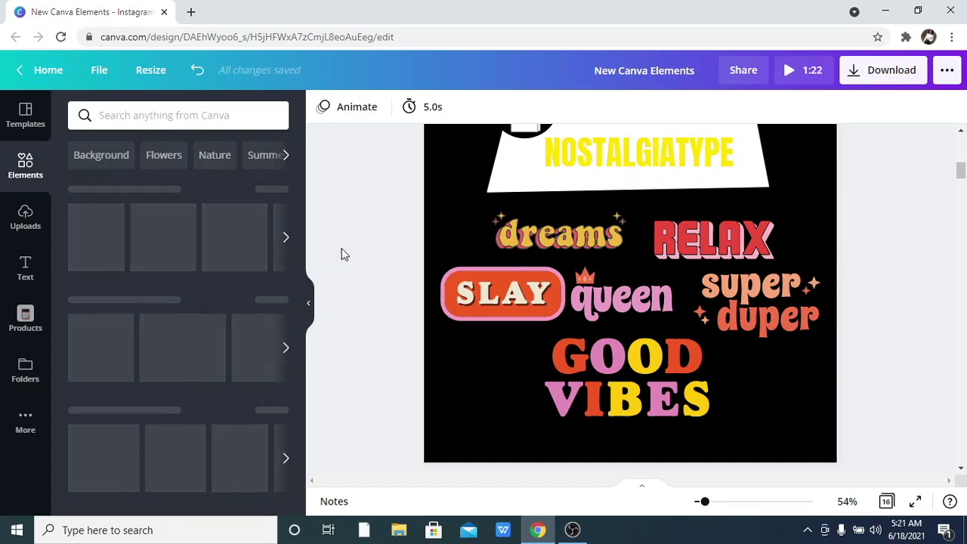
click(308, 302)
- Select the PINOY QUOTES keyword text on page 3, then deselect it
scroll(211, 257, down, 2)
scroll(211, 255, down, 5)
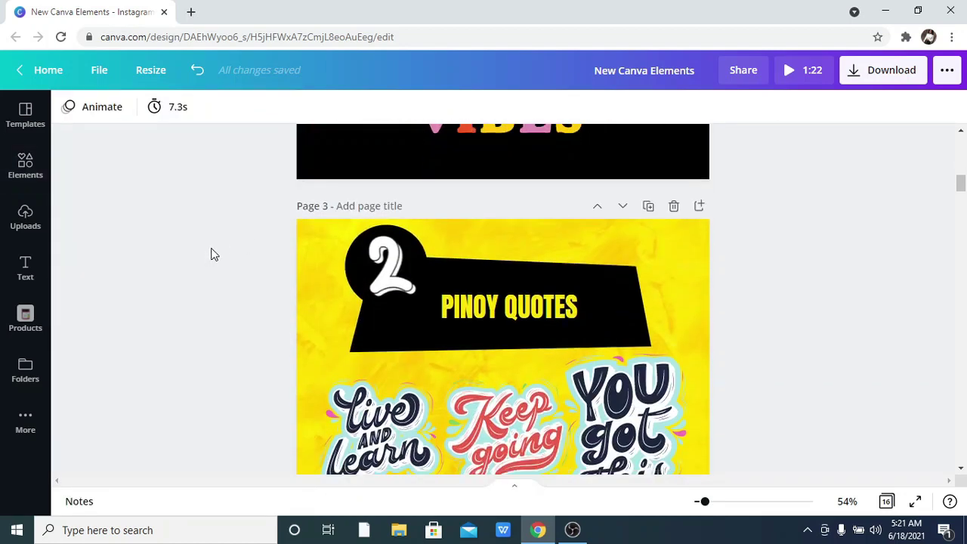
scroll(211, 253, up, 1)
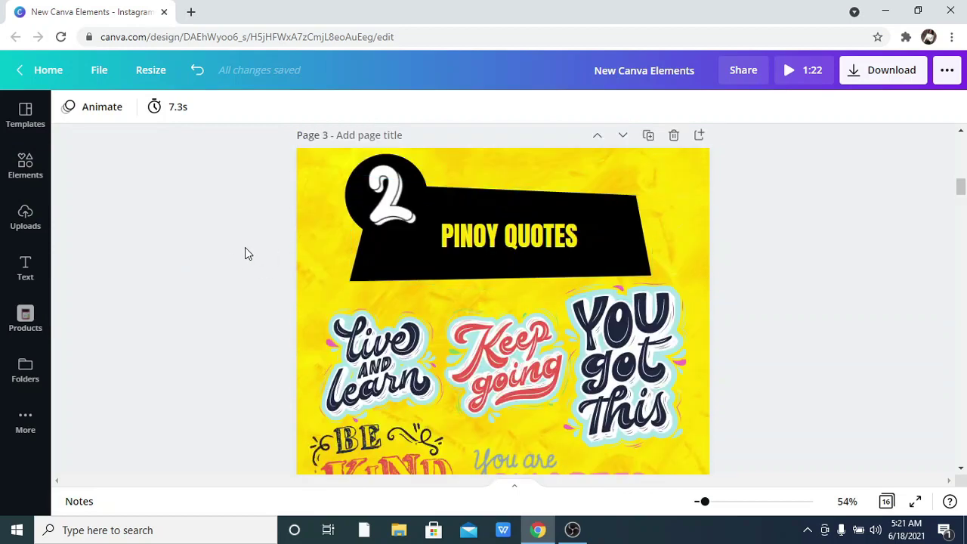
scroll(244, 249, down, 1)
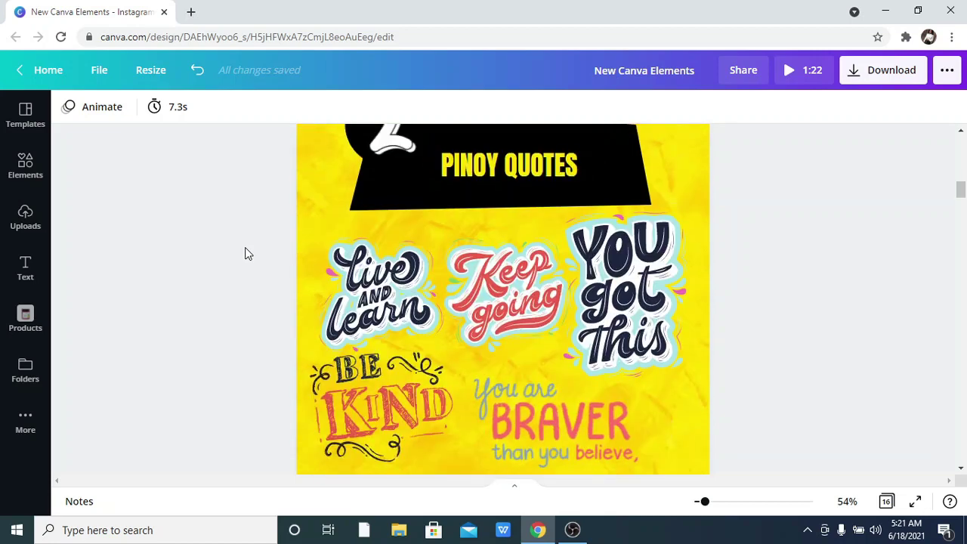
click(548, 166)
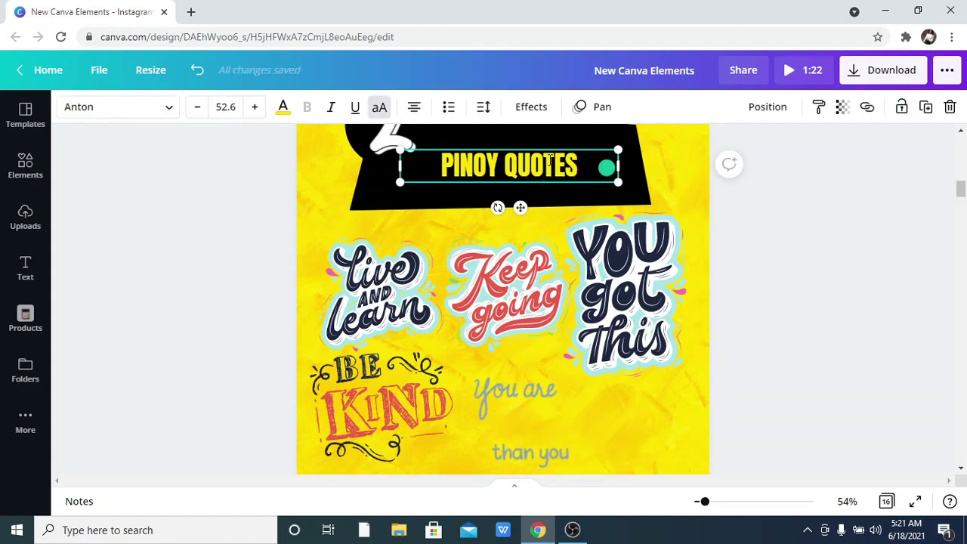
double_click(548, 162)
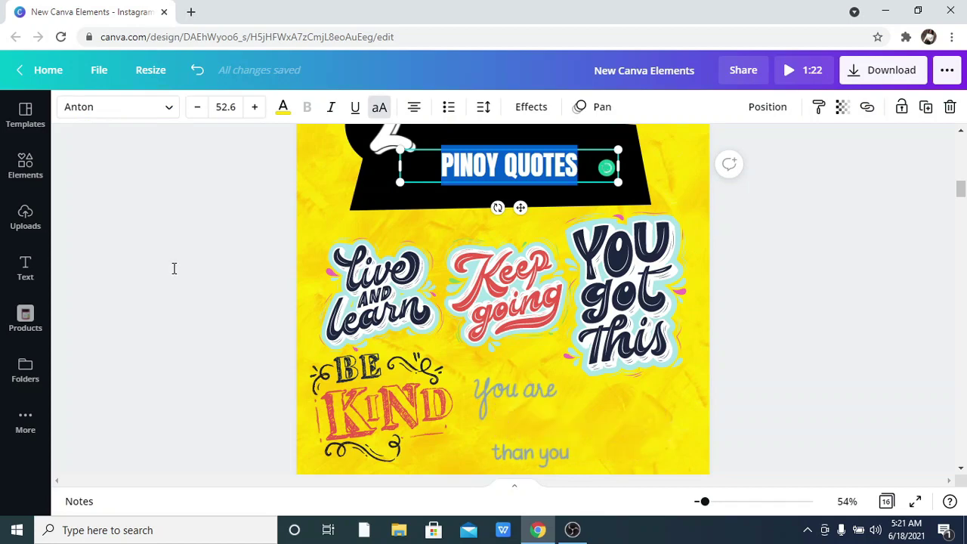
key(Escape)
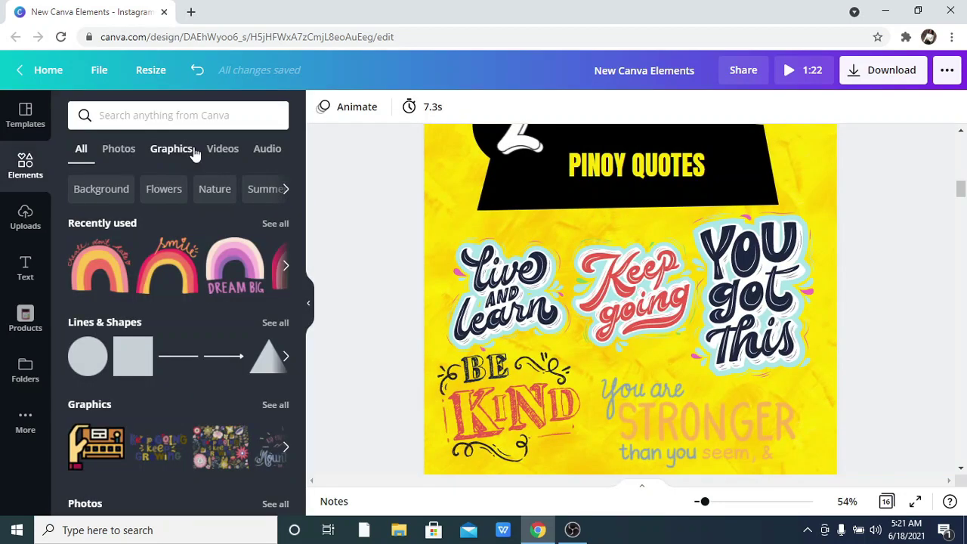
- Search the elements library for "Pinoy quotes" and look through the matching graphics before closing the results
click(175, 116)
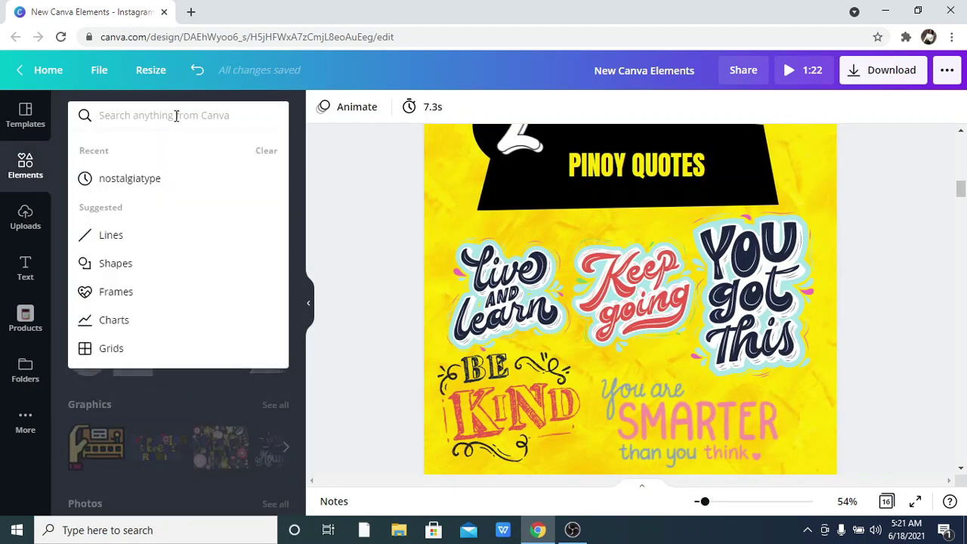
key(ctrl+d)
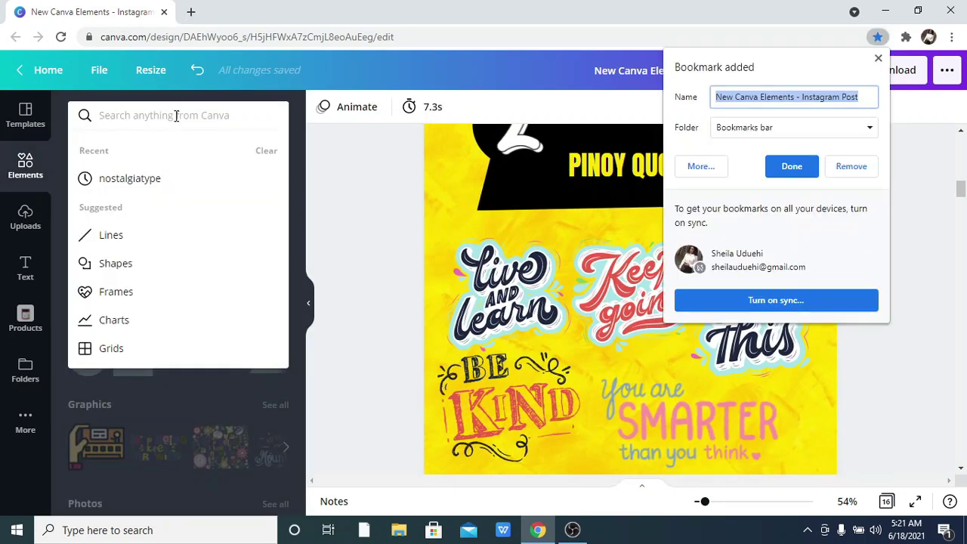
click(878, 60)
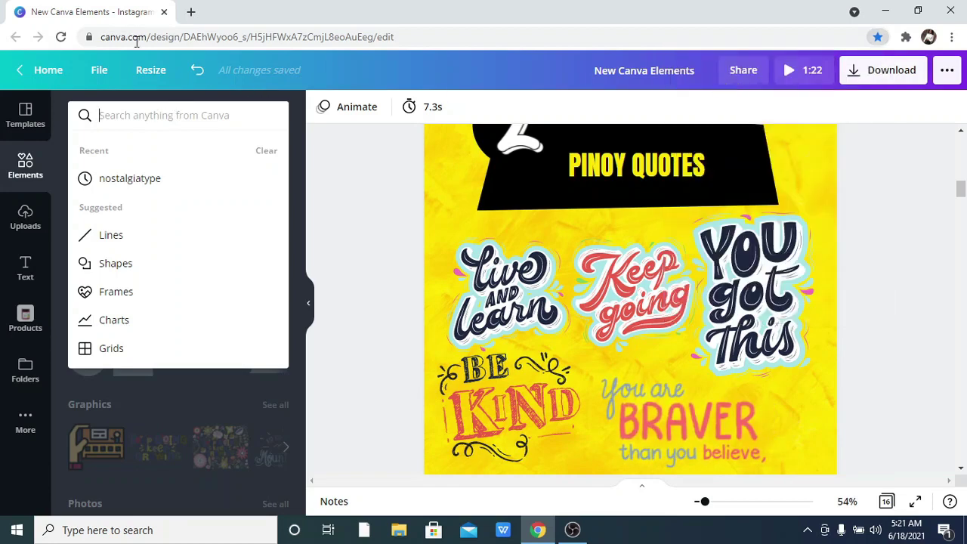
text(Pinoy quotes)
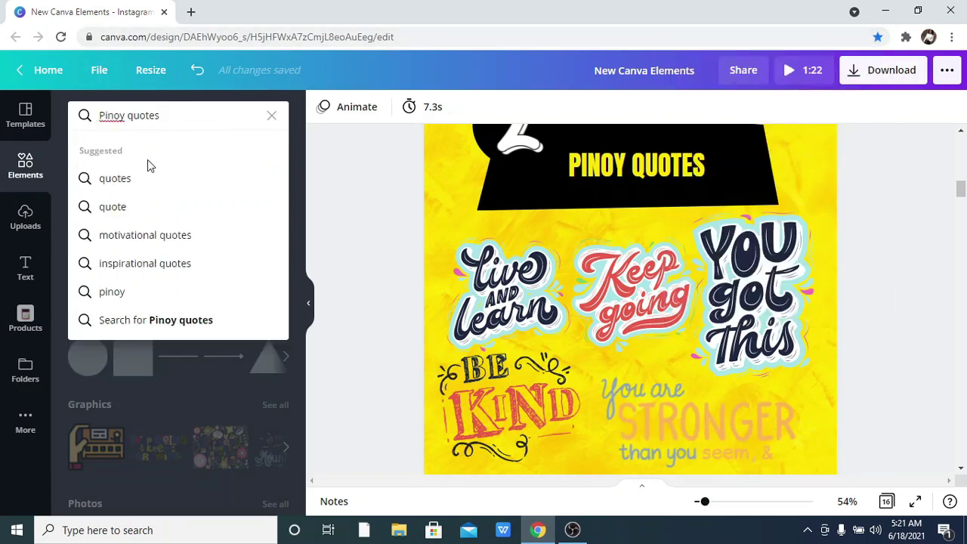
key(Return)
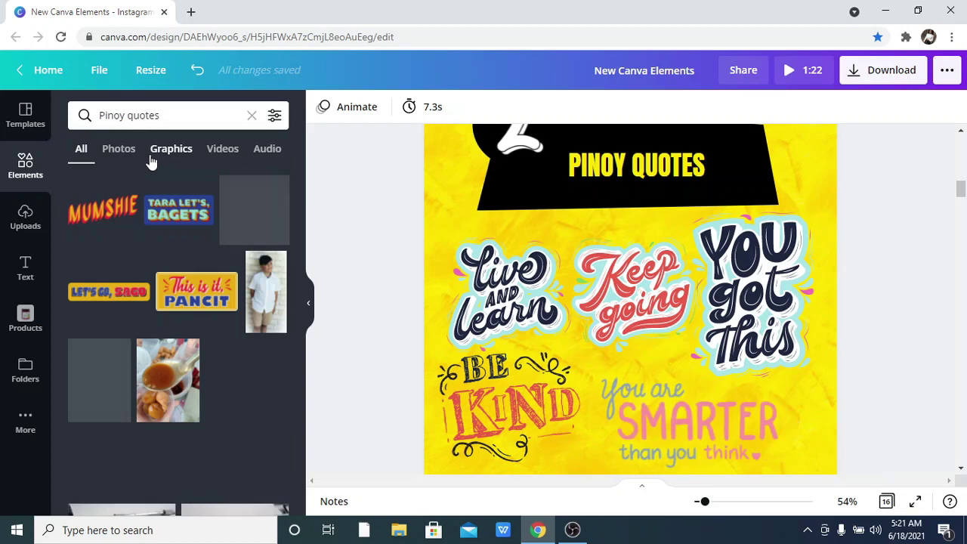
click(151, 161)
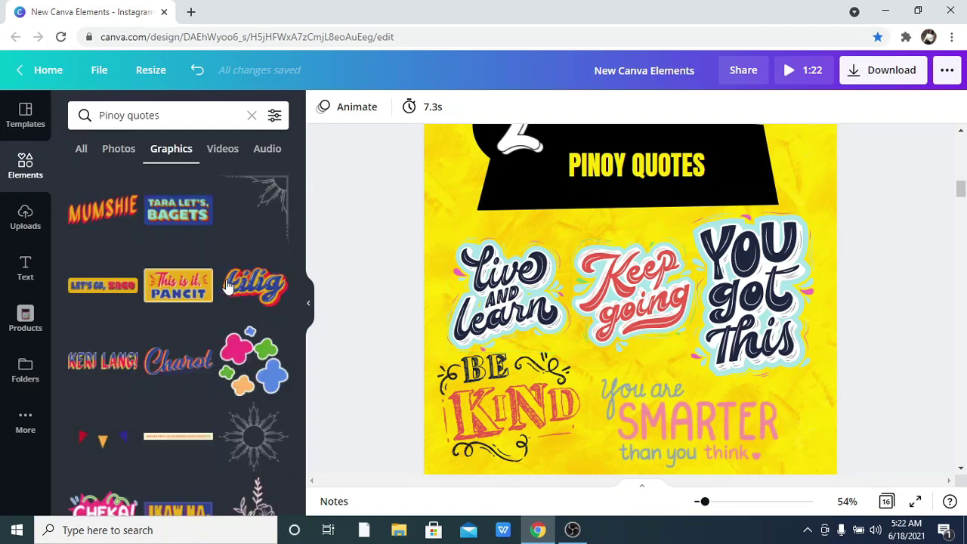
scroll(227, 286, down, 3)
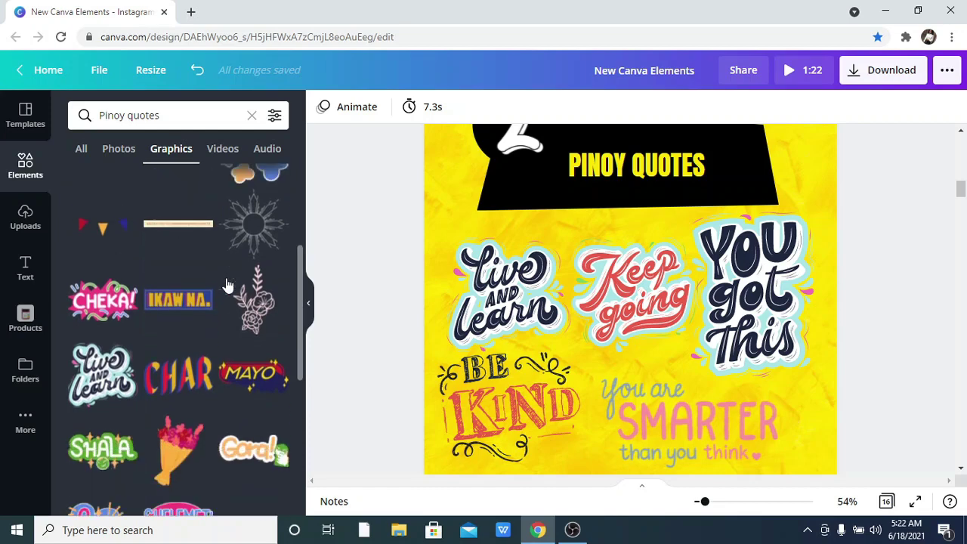
scroll(226, 284, down, 10)
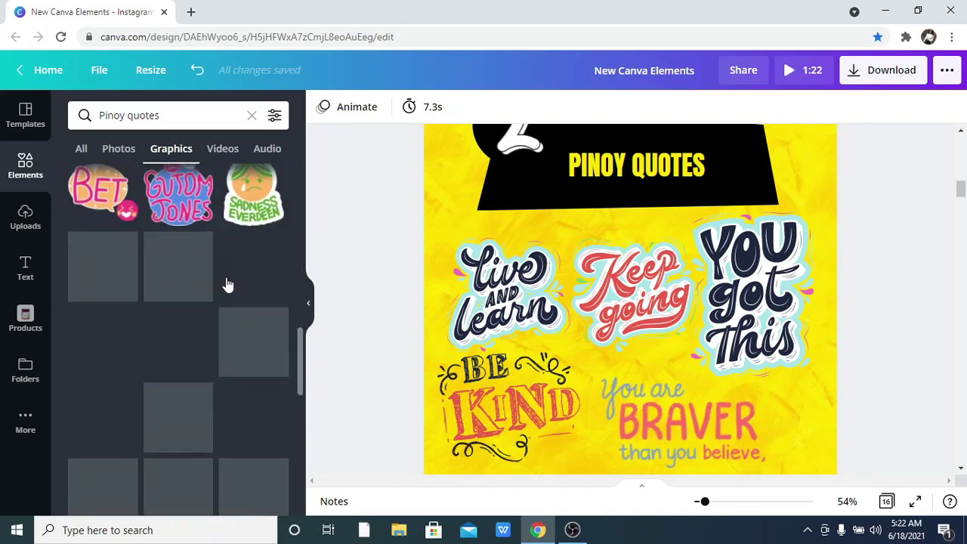
scroll(226, 284, down, 1)
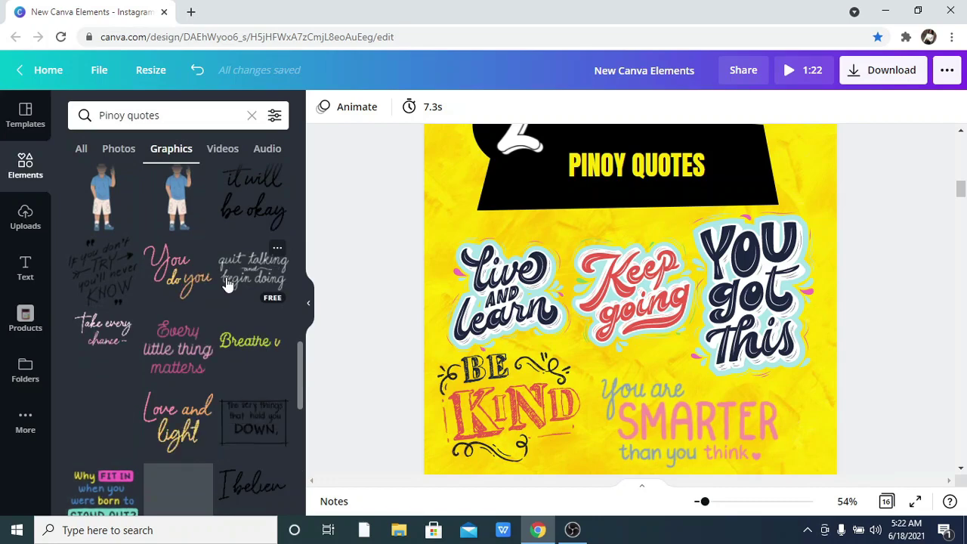
scroll(230, 291, down, 1)
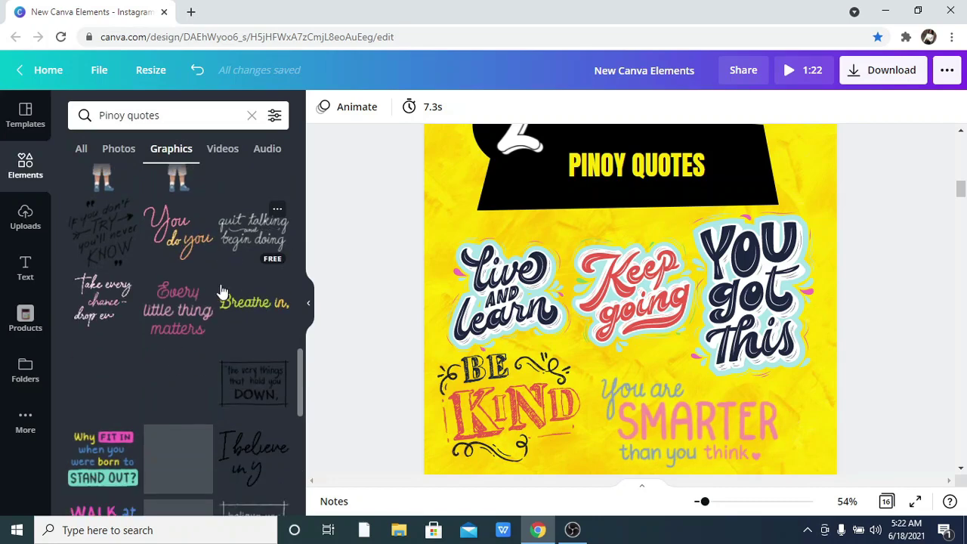
scroll(222, 293, down, 1)
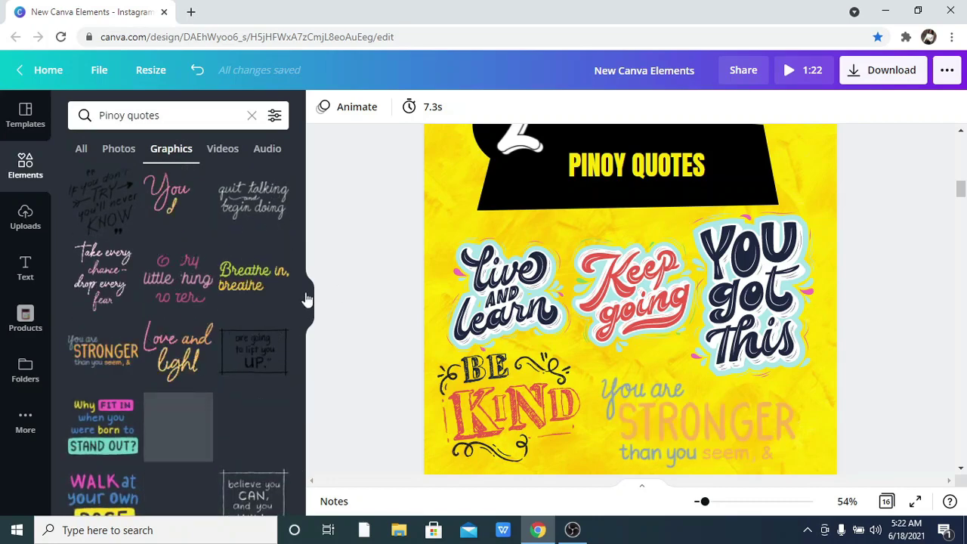
click(307, 300)
- Look over the POSITIVE QUOTES page and select the PSYCHEDELIC ILLUSTRATION keyword text on page 5
scroll(222, 285, down, 2)
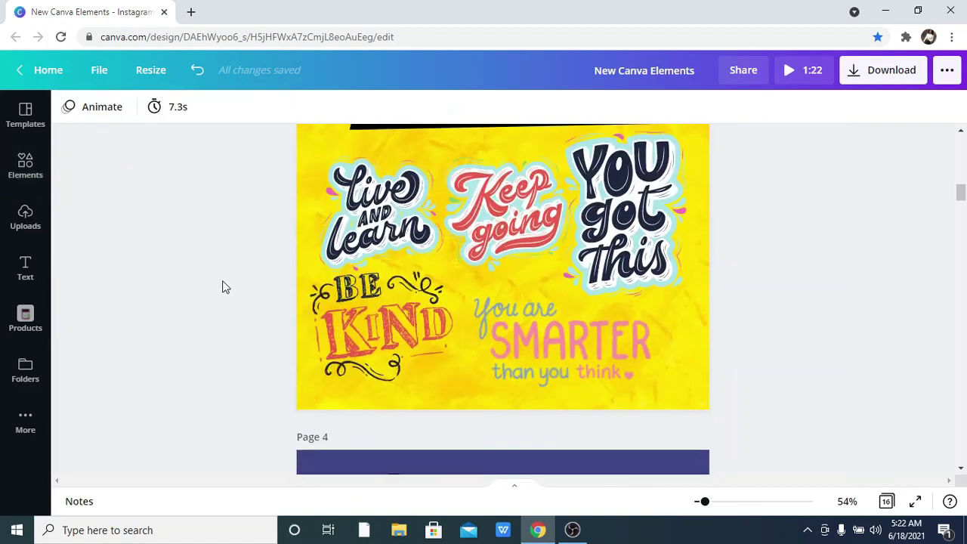
scroll(222, 286, down, 5)
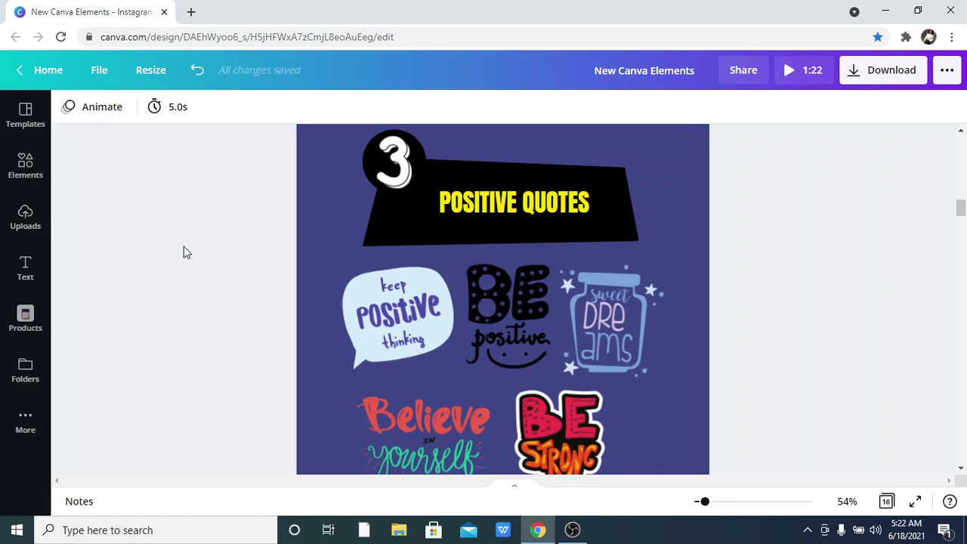
scroll(183, 252, down, 7)
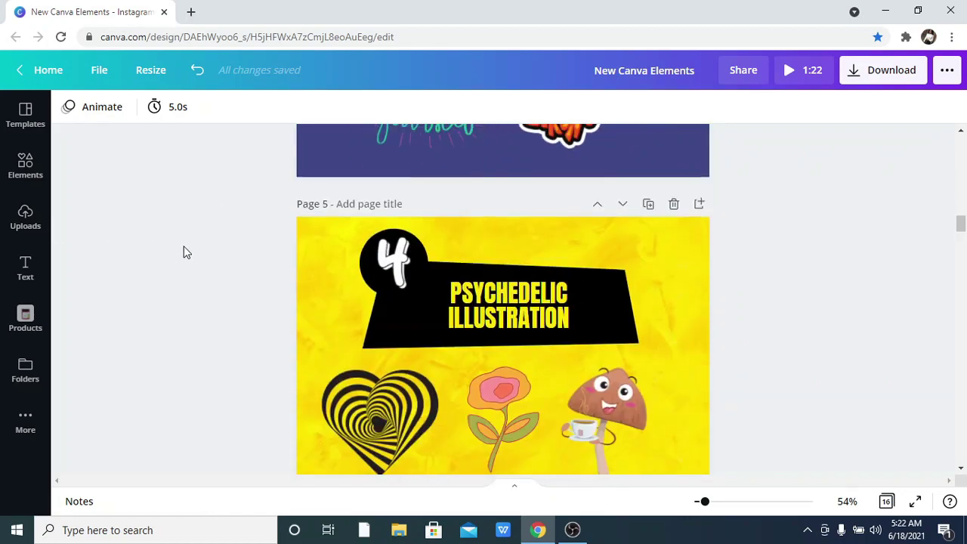
scroll(183, 252, up, 2)
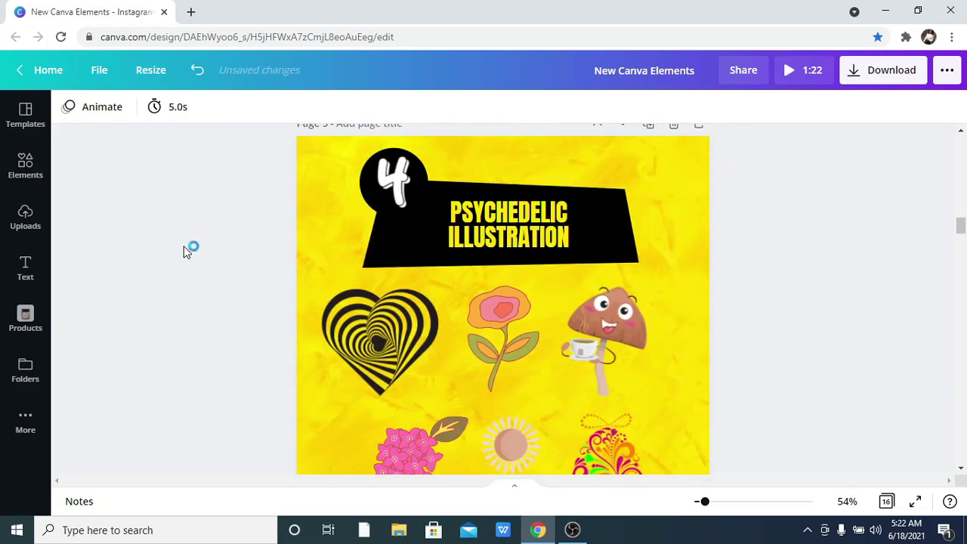
scroll(183, 253, up, 2)
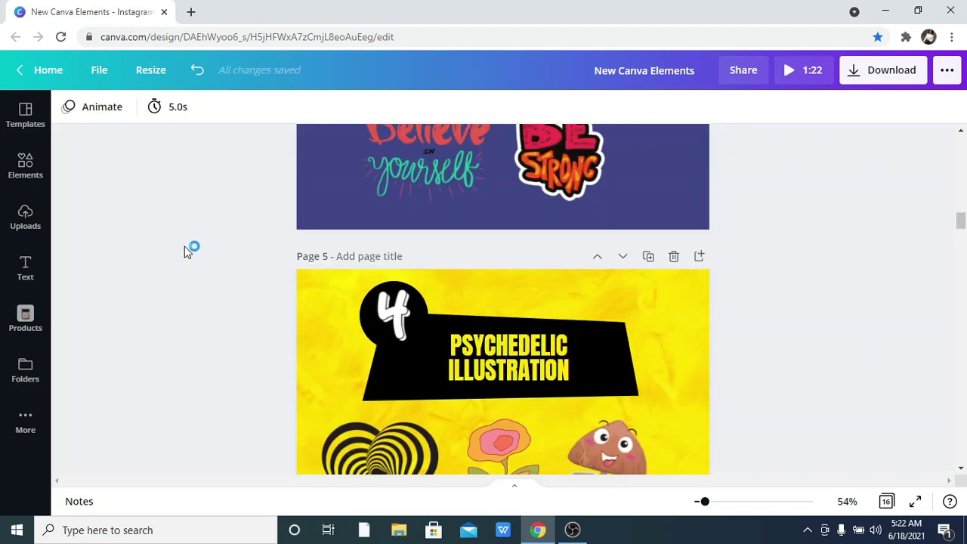
scroll(188, 252, down, 3)
scroll(188, 252, down, 1)
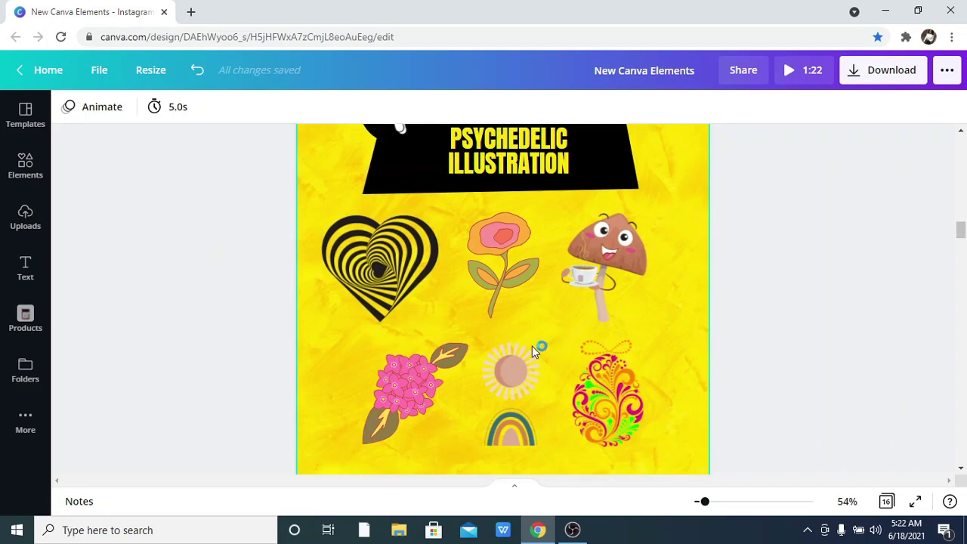
click(471, 163)
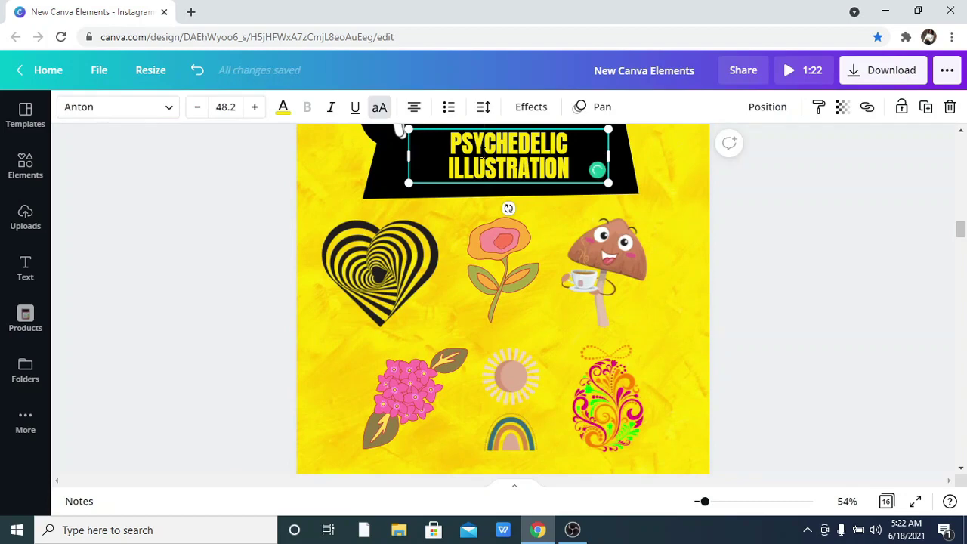
click(482, 155)
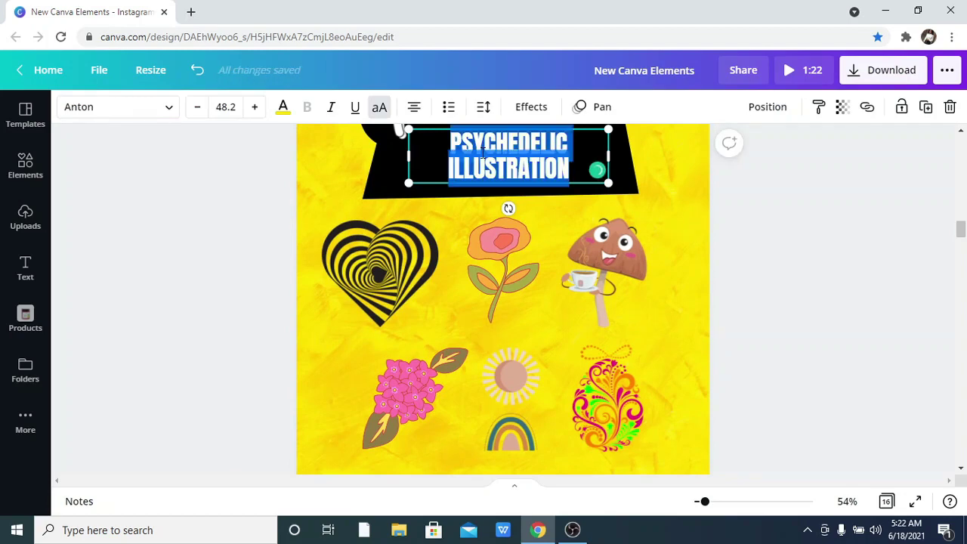
- Deselect the keyword text, search the elements library for "Psychedelic illustration" and show only graphics
click(114, 219)
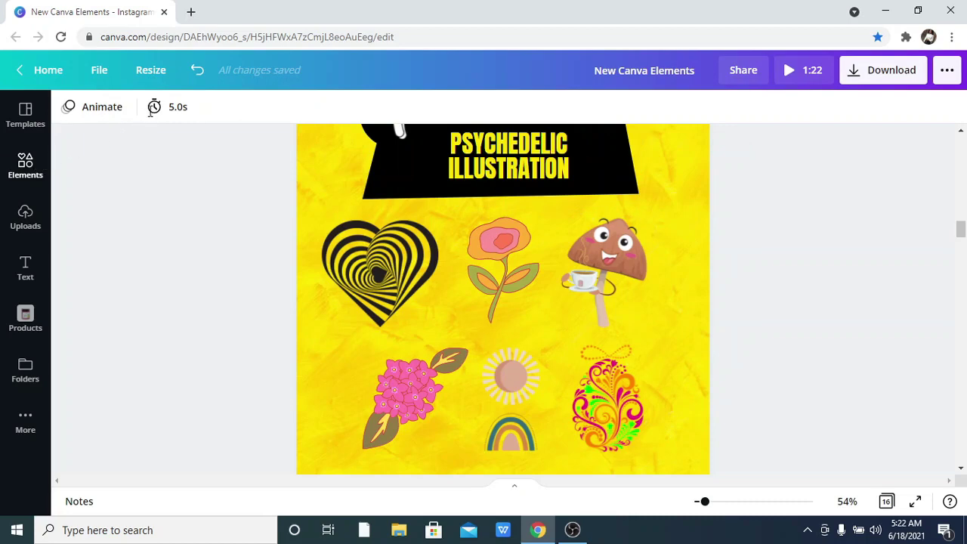
click(25, 162)
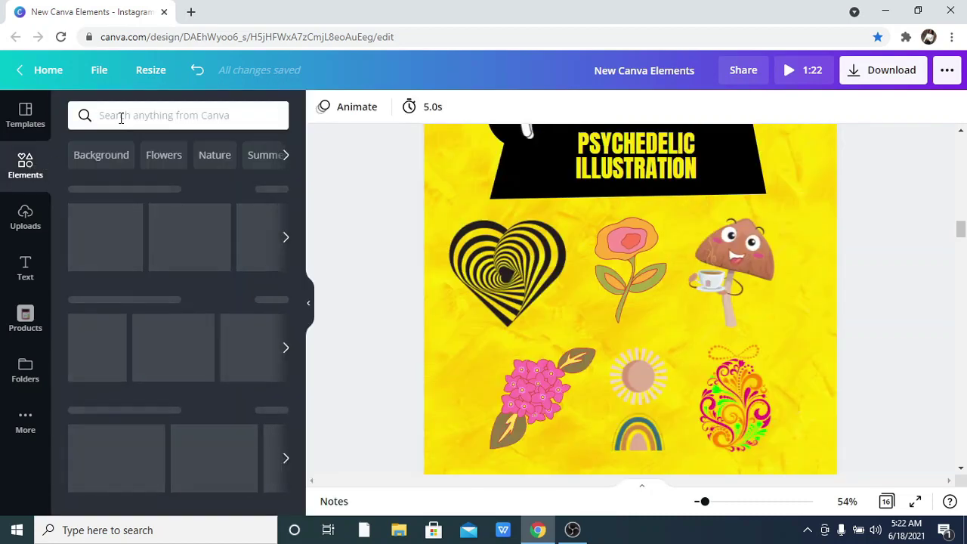
click(121, 116)
text(Psychedelic illustration)
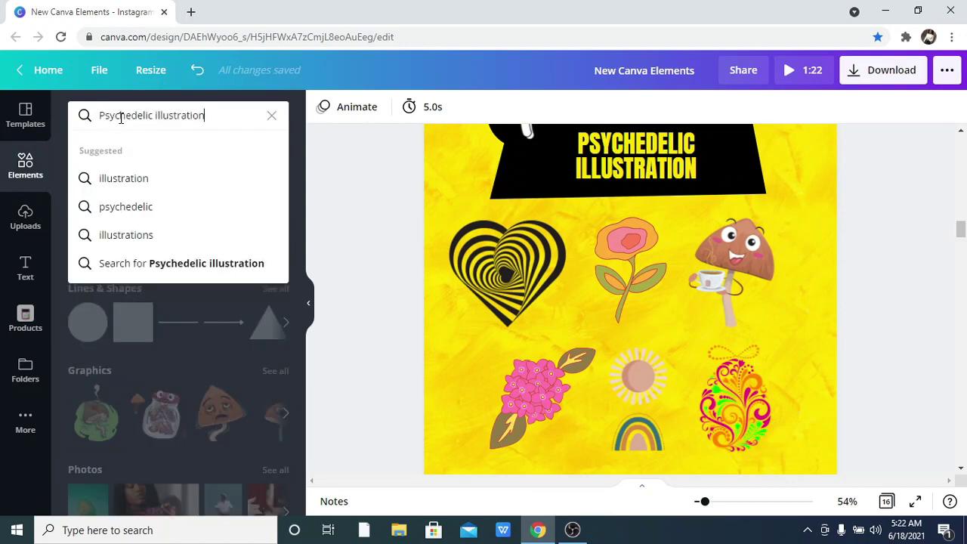
key(Return)
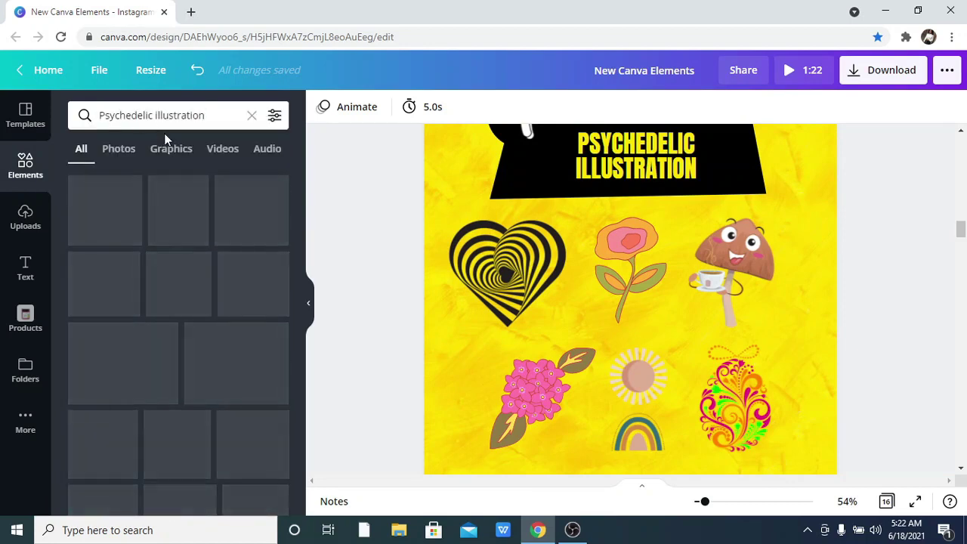
click(169, 150)
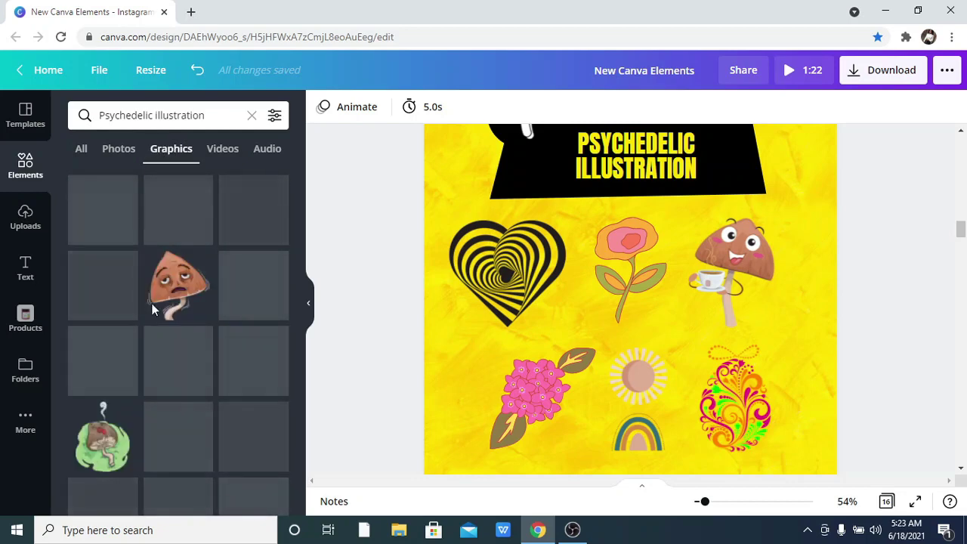
- Look through the psychedelic illustration graphics and close the search results
mouse_move(173, 278)
scroll(172, 278, down, 3)
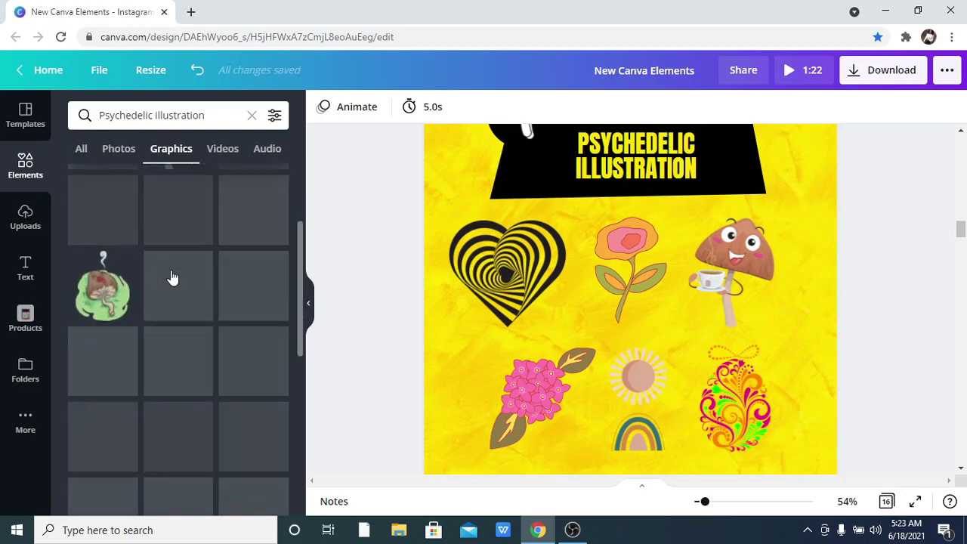
scroll(171, 277, up, 1)
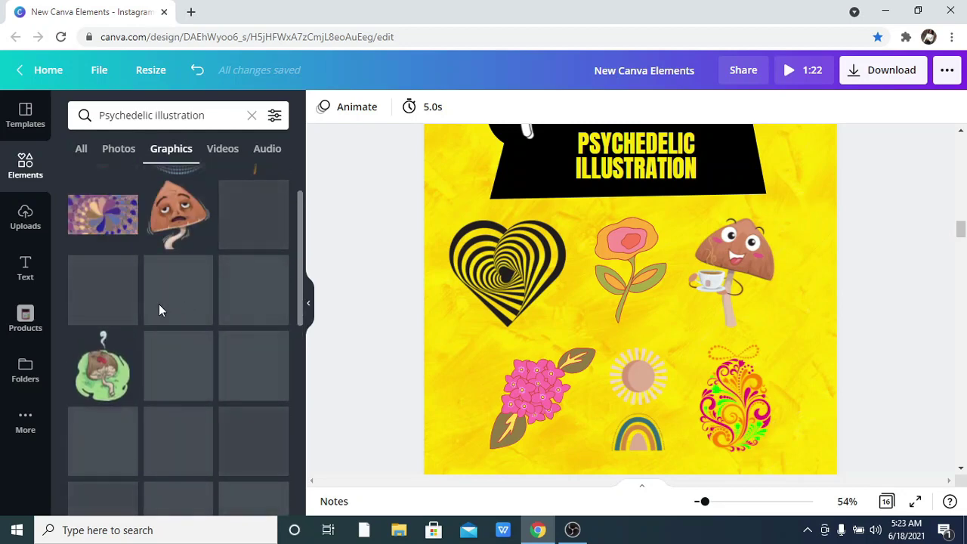
scroll(159, 310, up, 1)
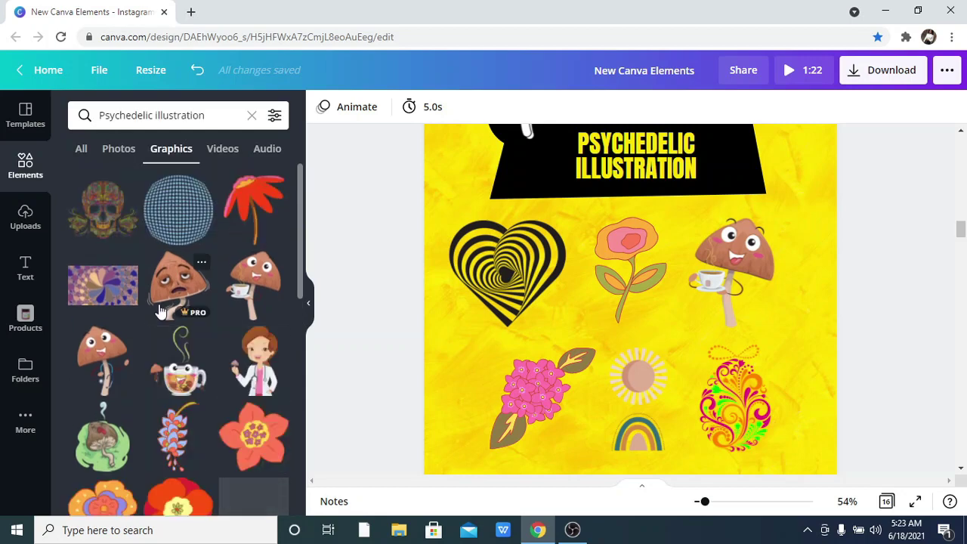
scroll(158, 310, down, 5)
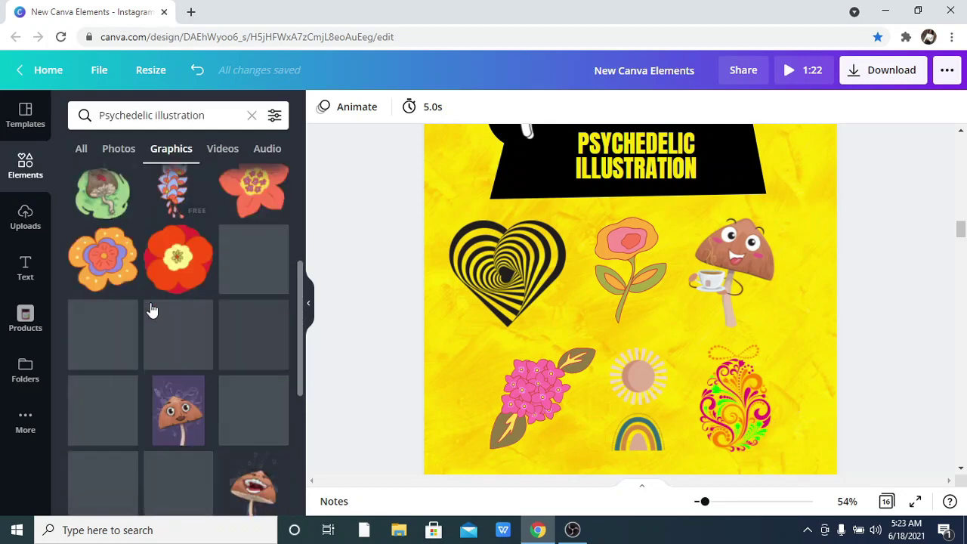
scroll(151, 310, up, 2)
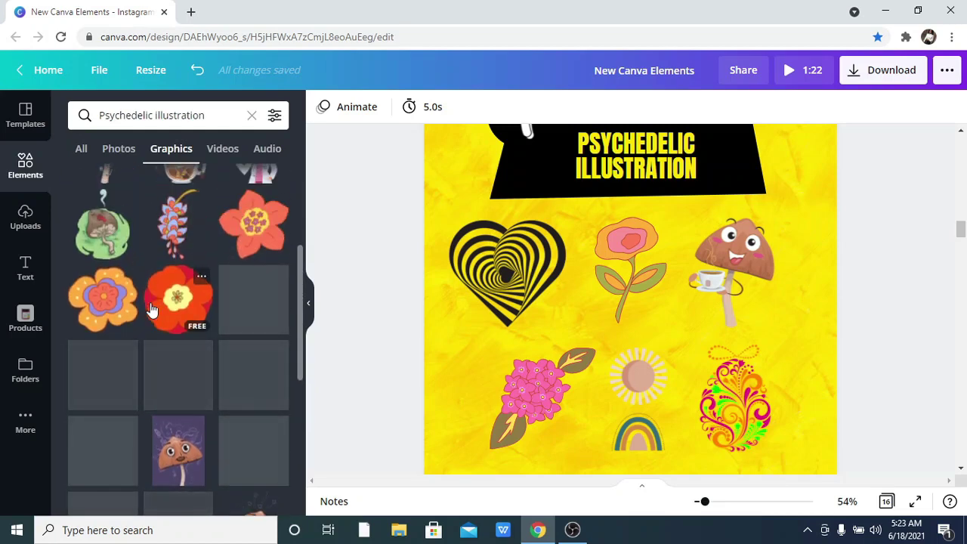
scroll(151, 309, up, 2)
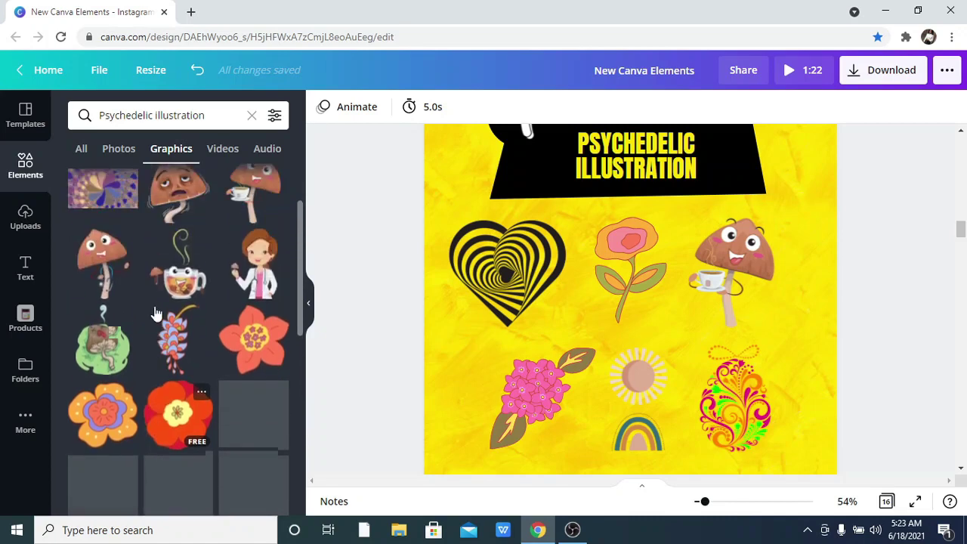
scroll(155, 313, down, 2)
scroll(159, 302, down, 1)
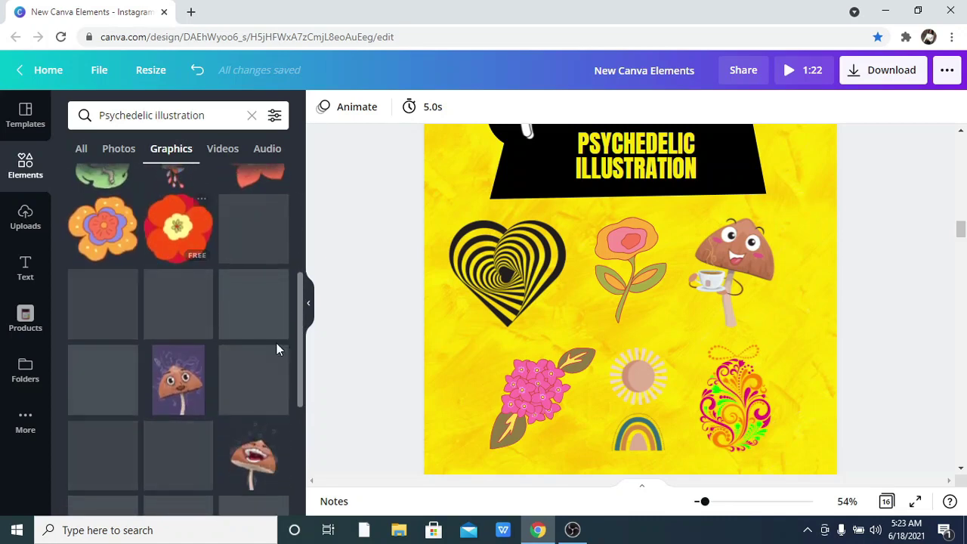
click(308, 306)
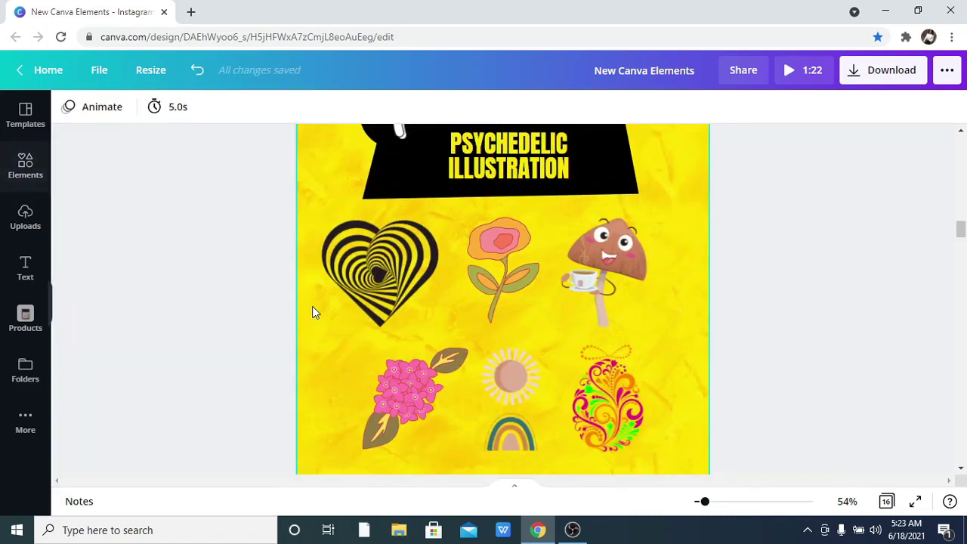
- Look over the MANTRA keyword page and its sample graphics, and continue to the PSYCHEDELIC page
scroll(247, 296, down, 2)
scroll(247, 296, down, 3)
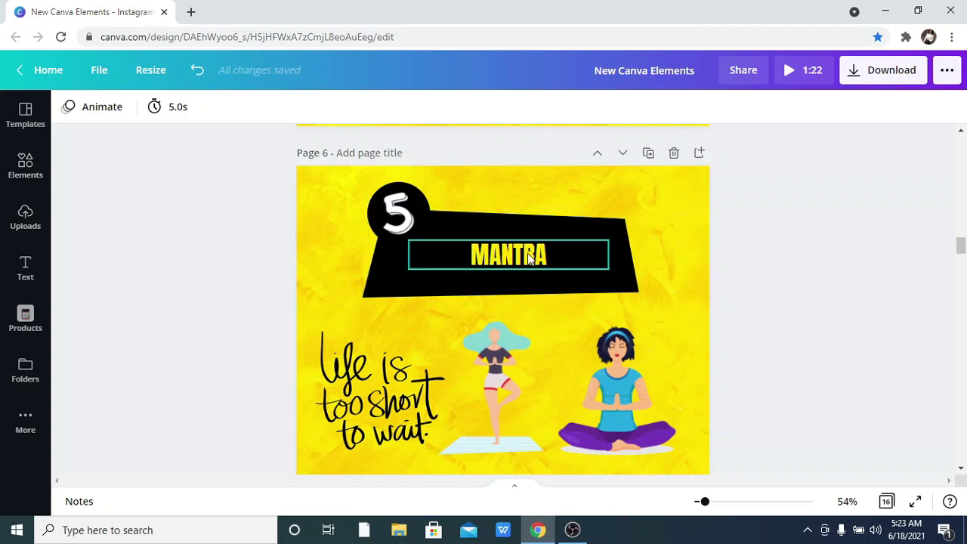
scroll(234, 345, down, 2)
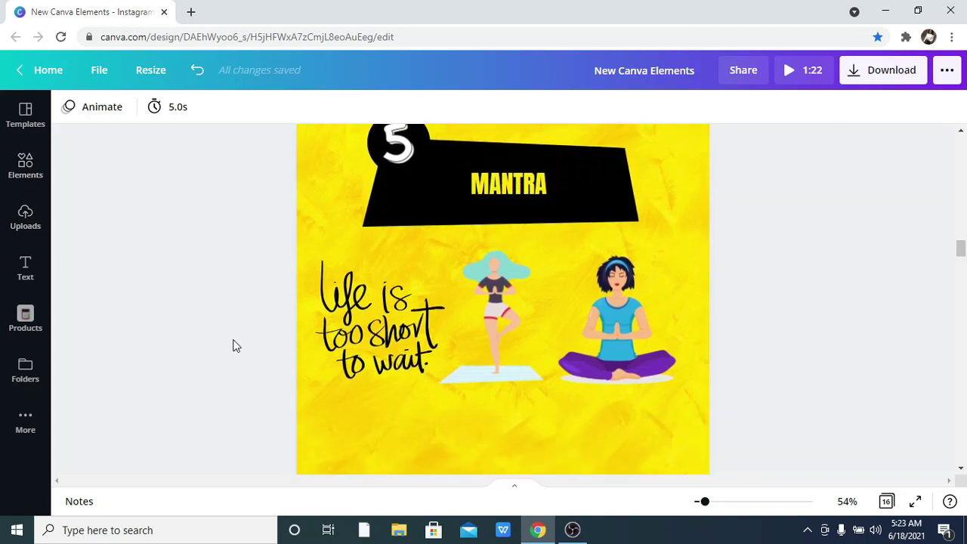
scroll(233, 346, down, 4)
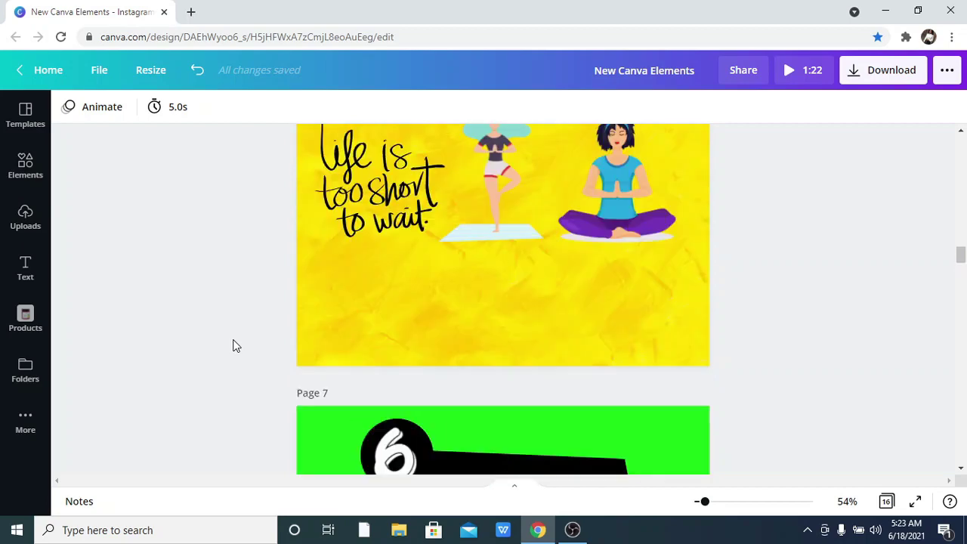
scroll(325, 336, up, 2)
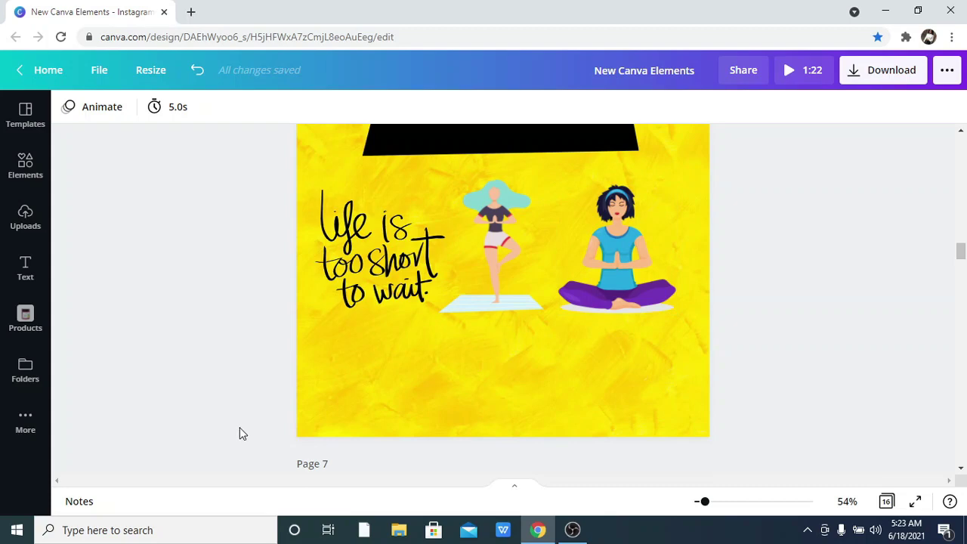
scroll(226, 453, down, 4)
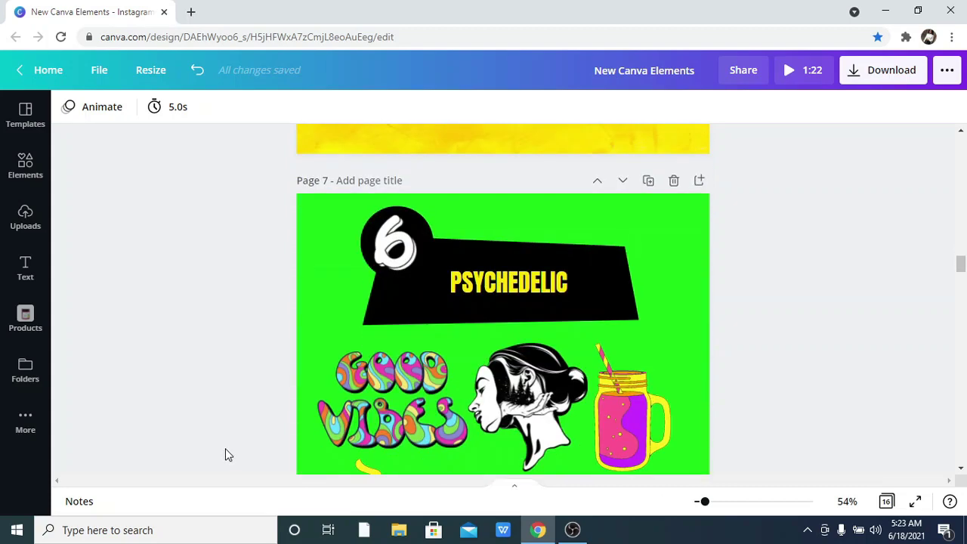
scroll(226, 453, down, 1)
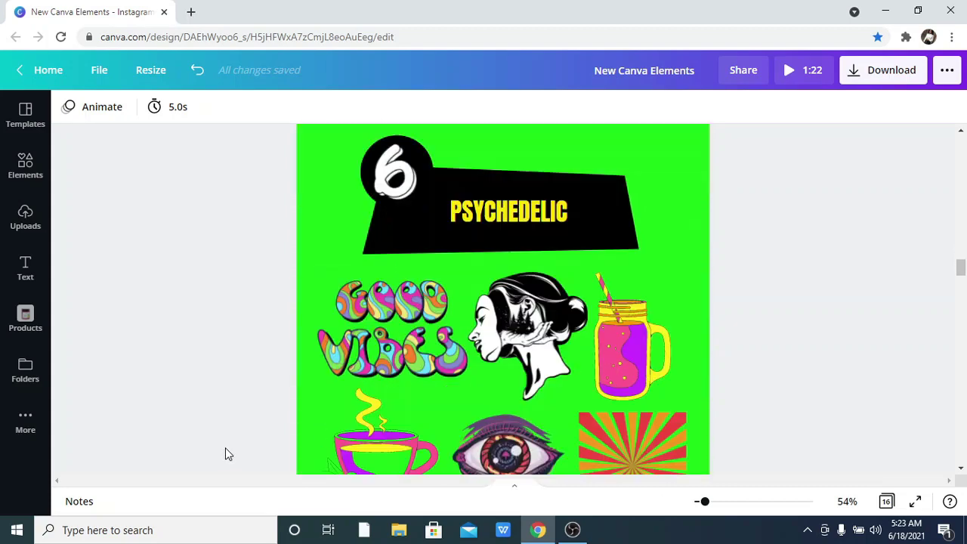
- Select the PSYCHEDELIC keyword text on page 7, deselect it and view the sample graphics below
click(542, 214)
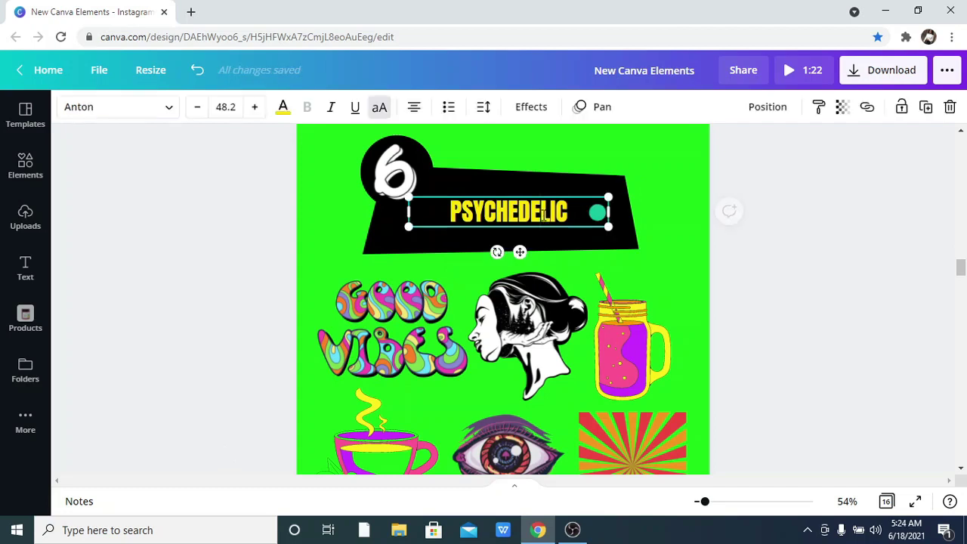
double_click(542, 215)
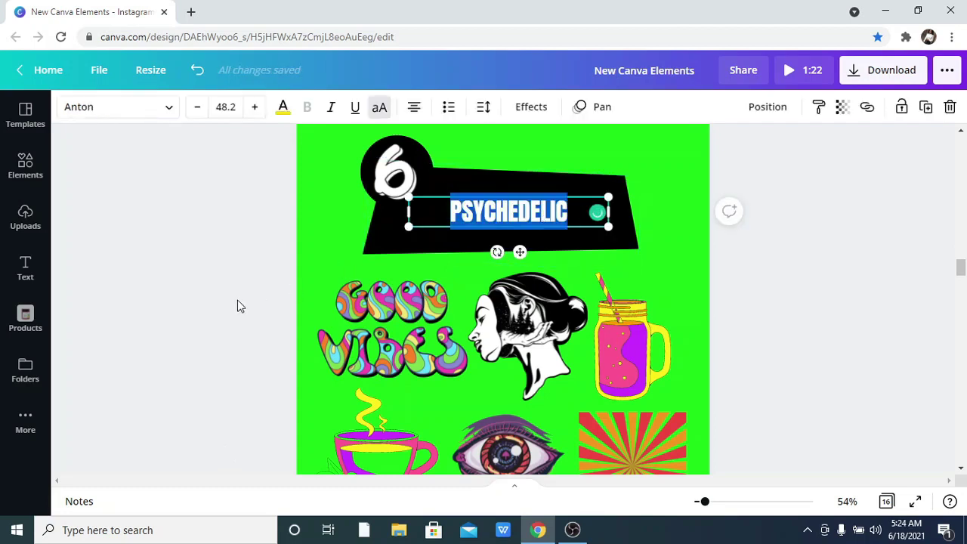
key(Escape)
scroll(387, 310, down, 1)
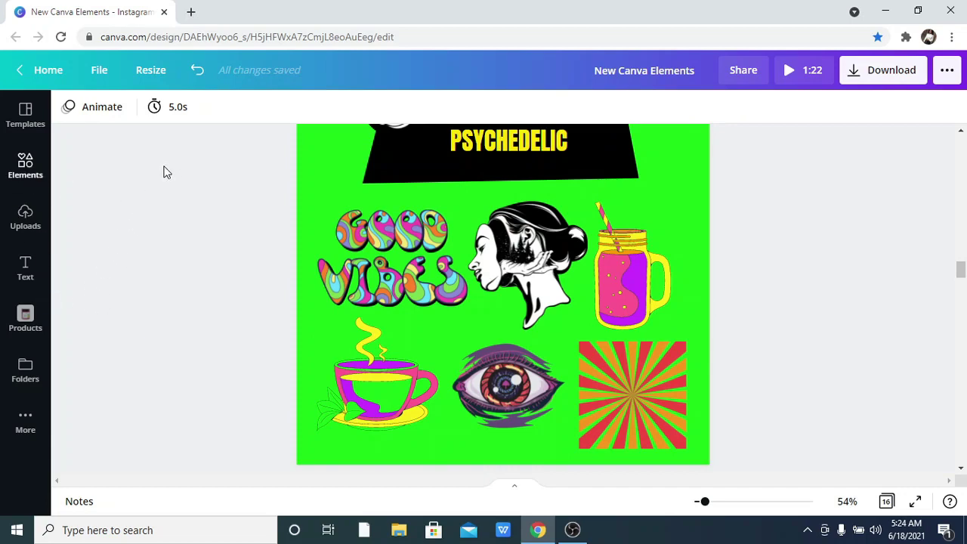
- Search the elements library for "psychedelic" and show only graphics
click(23, 172)
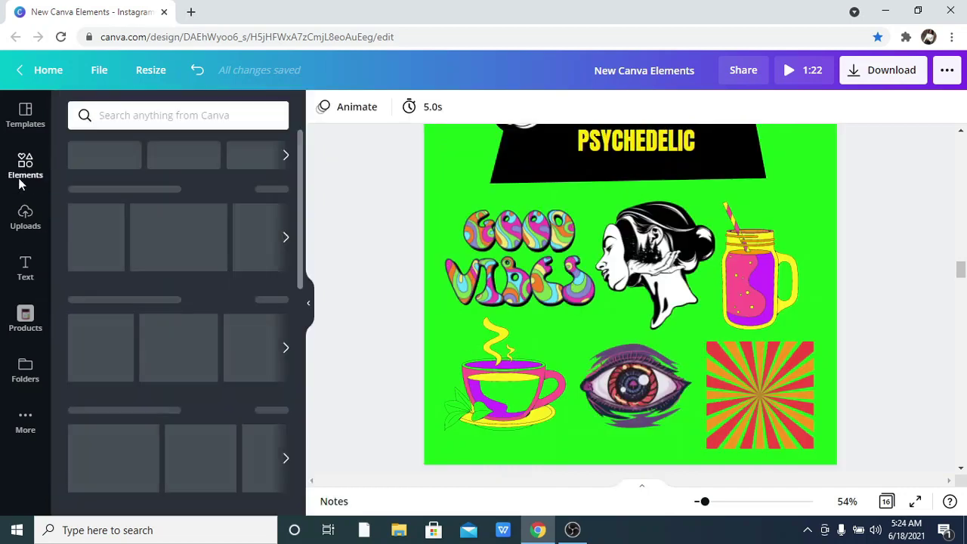
click(139, 114)
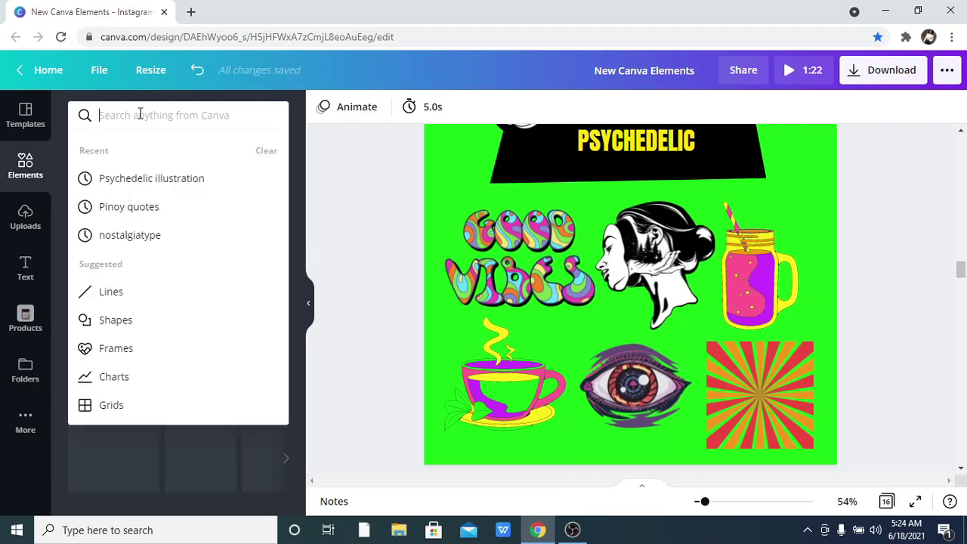
text(psychedelic)
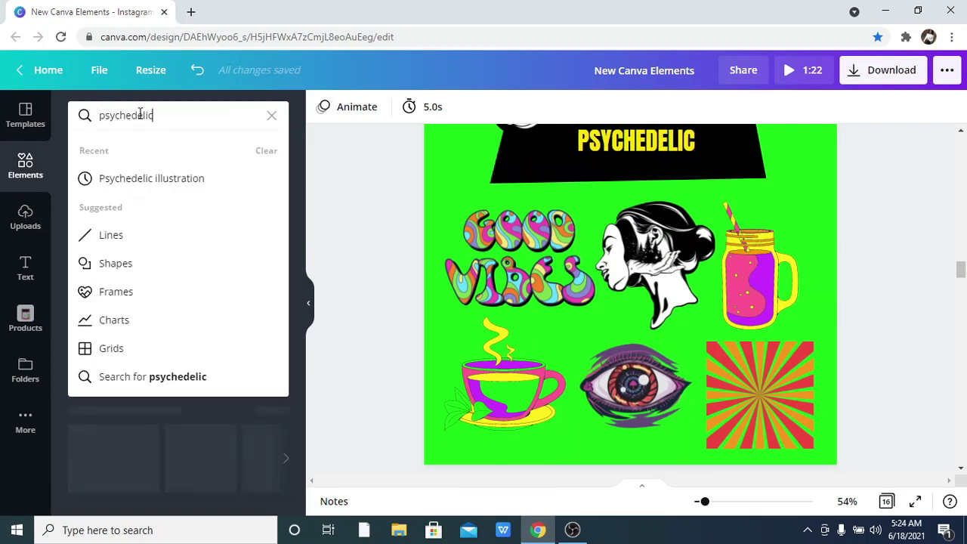
key(Return)
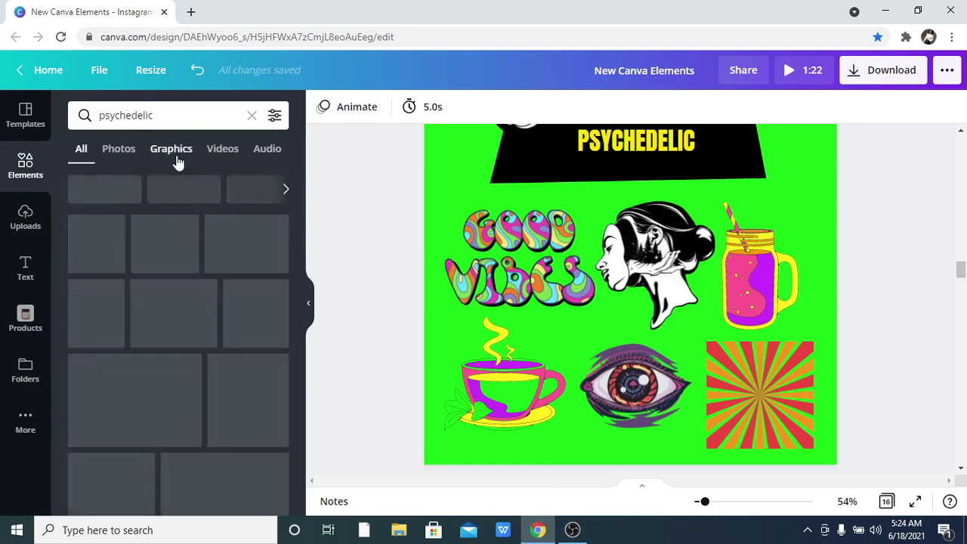
click(177, 158)
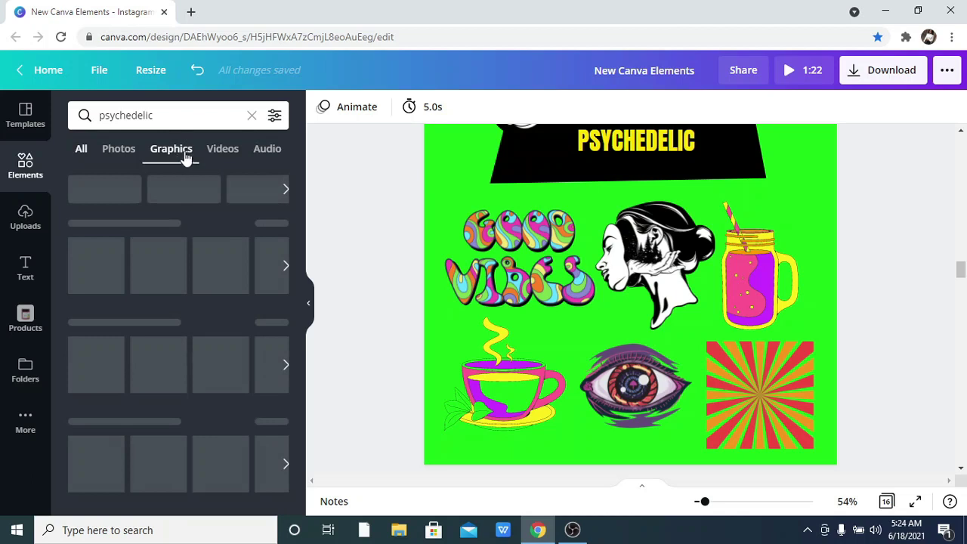
- Browse the psychedelic graphics for designs like those on page 7, such as the eye, the woman's profile and the mason jar drink
scroll(169, 217, down, 2)
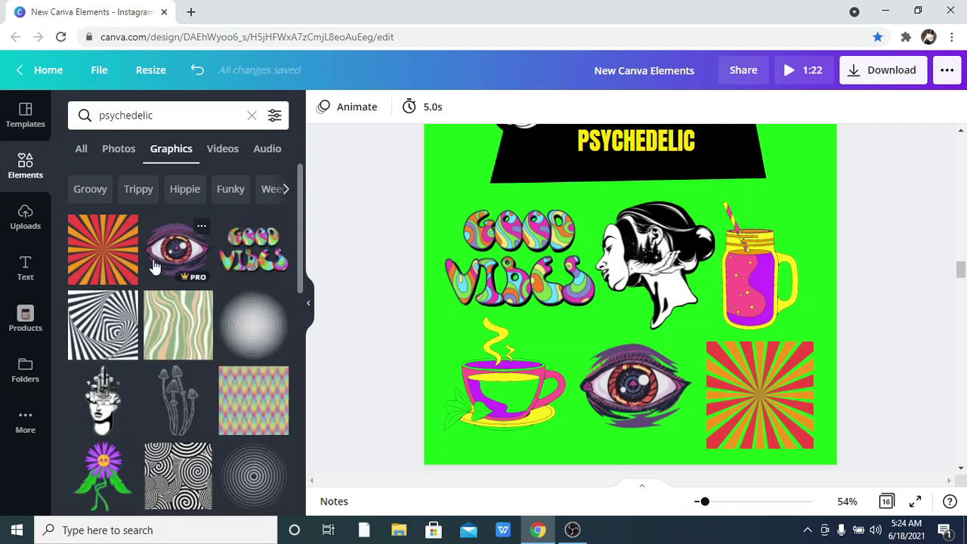
scroll(170, 315, down, 3)
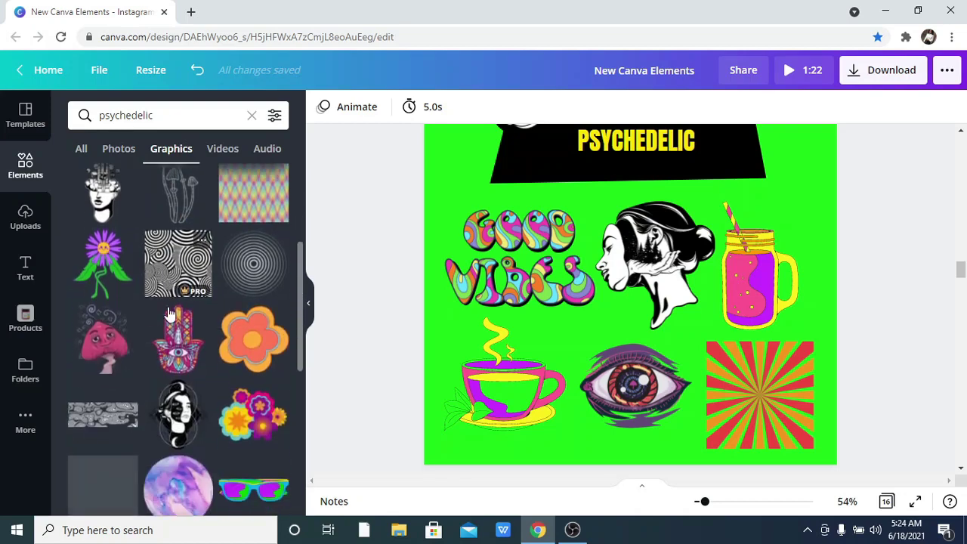
scroll(170, 315, down, 3)
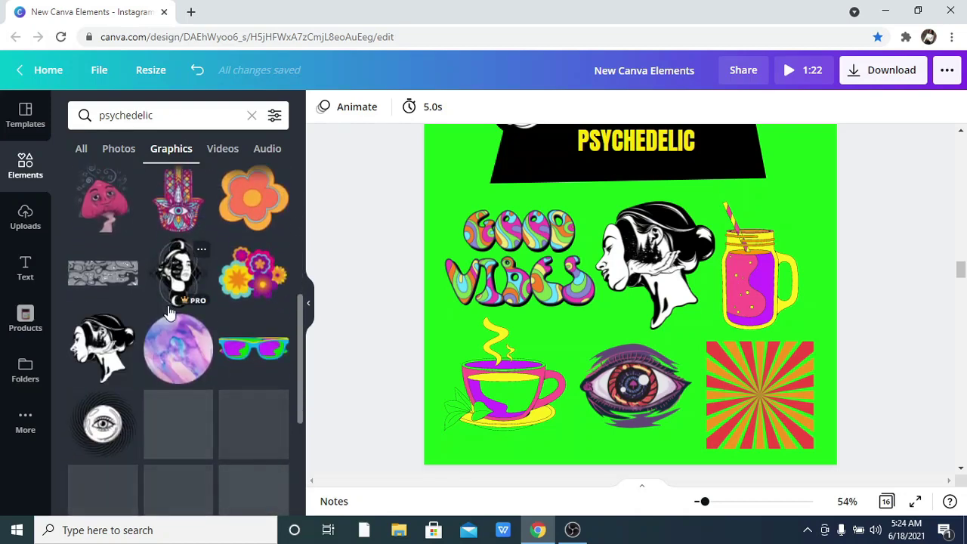
scroll(169, 314, down, 2)
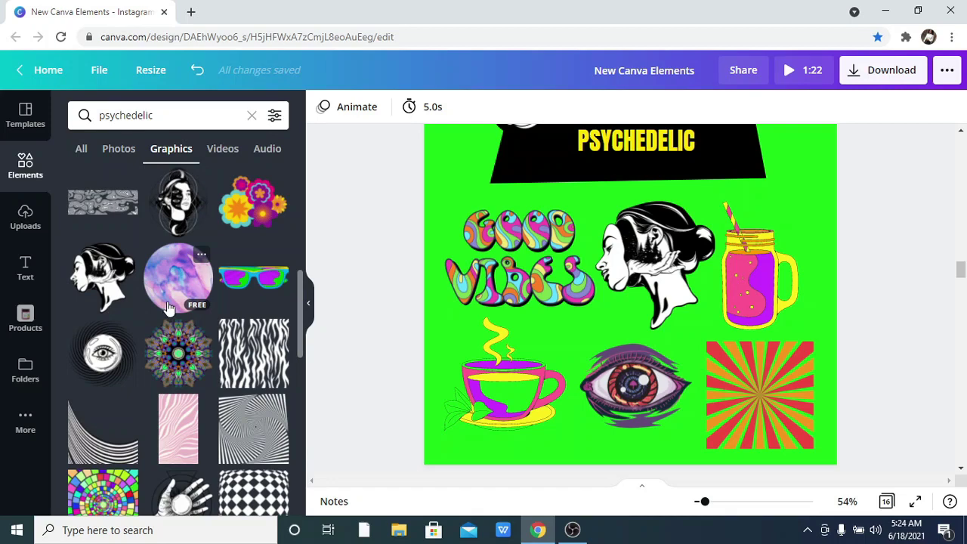
scroll(169, 308, down, 3)
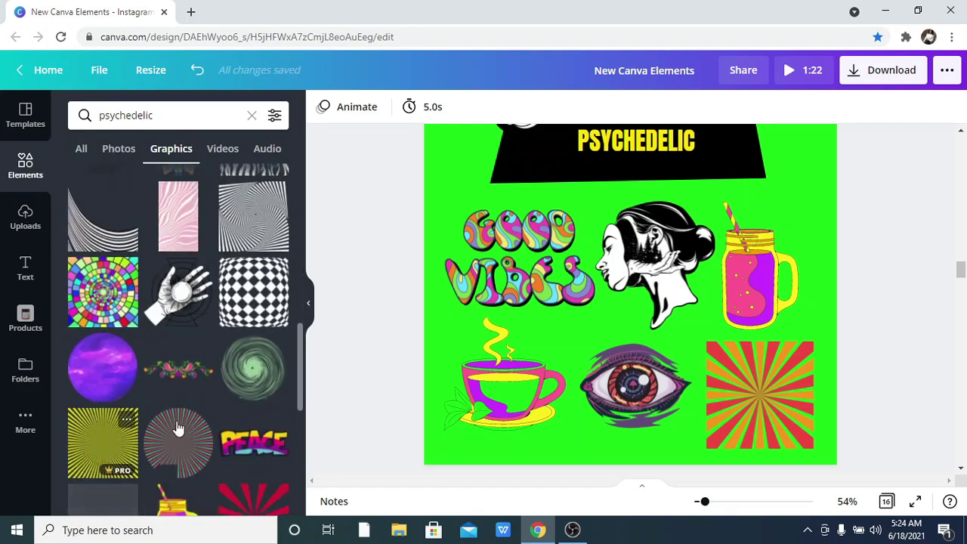
scroll(174, 355, down, 3)
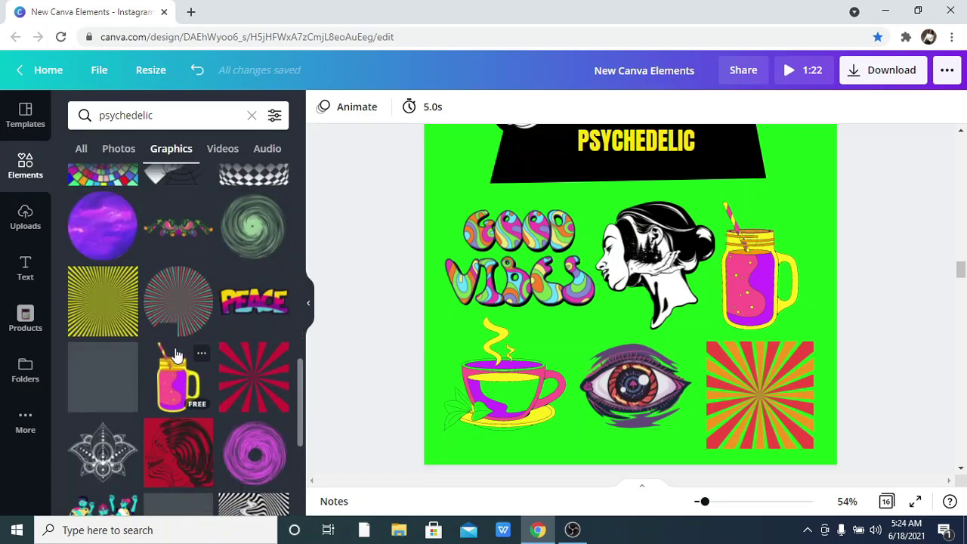
scroll(175, 355, down, 2)
scroll(174, 355, down, 2)
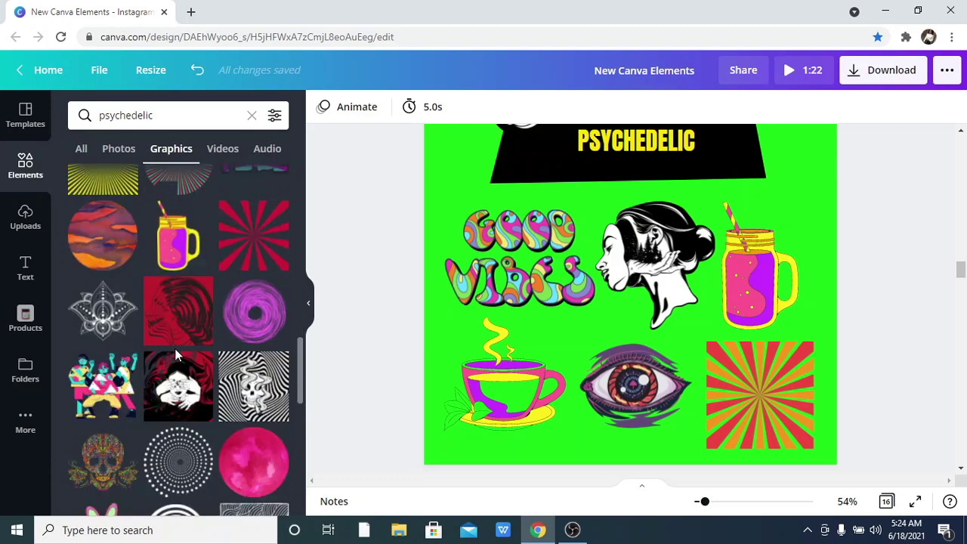
scroll(185, 383, down, 1)
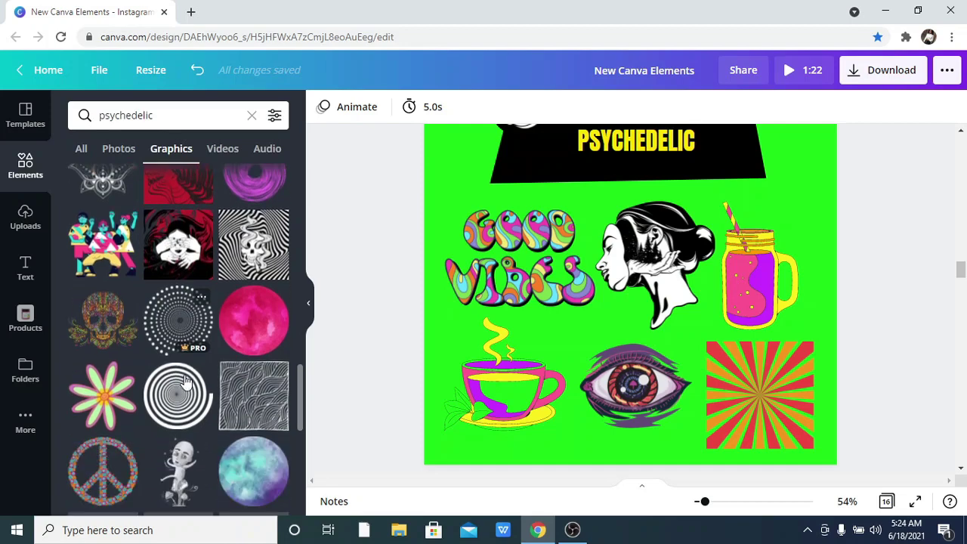
- Finish browsing the psychedelic graphics, collapse the elements library and look over the DOODLE keyword and its samples on page 8
scroll(187, 381, down, 5)
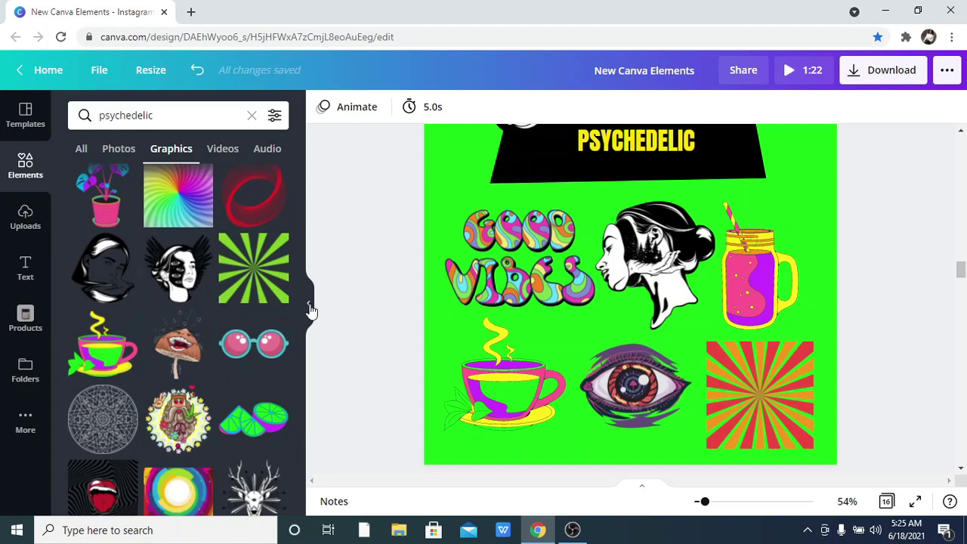
click(311, 306)
scroll(283, 294, down, 3)
scroll(284, 297, down, 2)
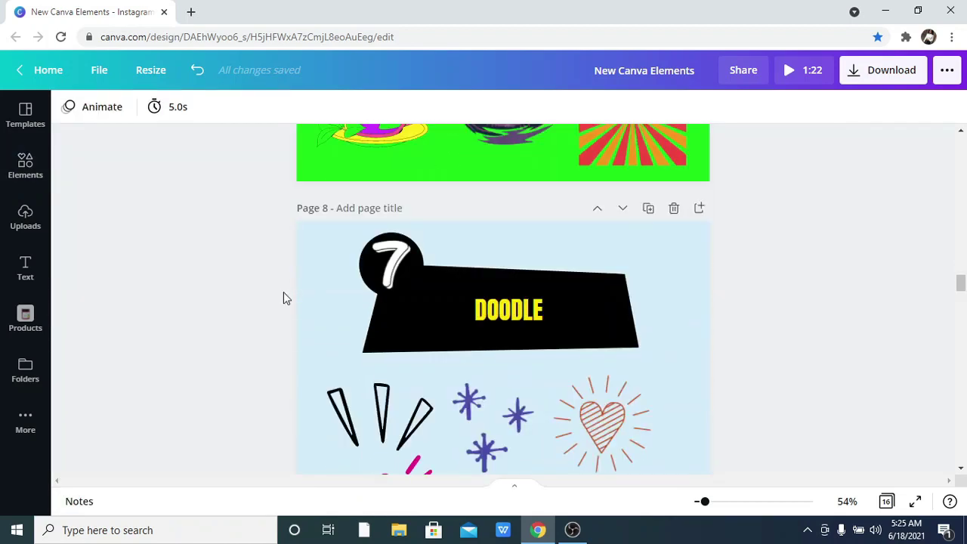
scroll(283, 298, down, 3)
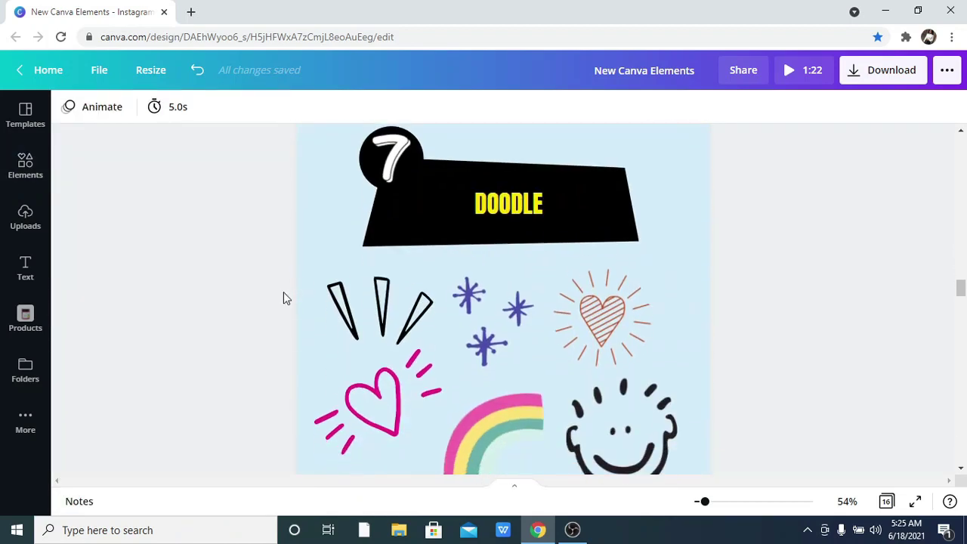
scroll(283, 298, down, 1)
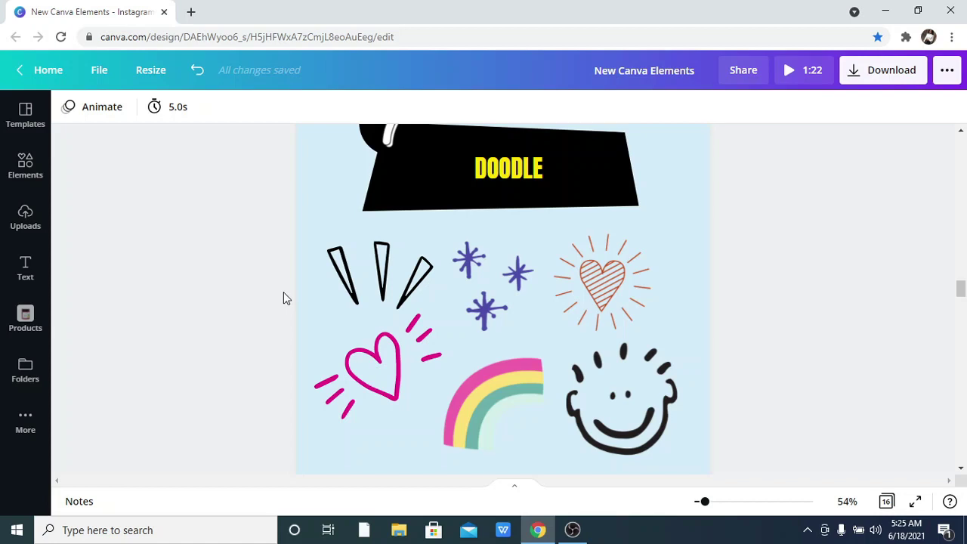
- Continue to page 9 and look over the HAND DRAWN keyword with its sample graphics
scroll(283, 297, down, 4)
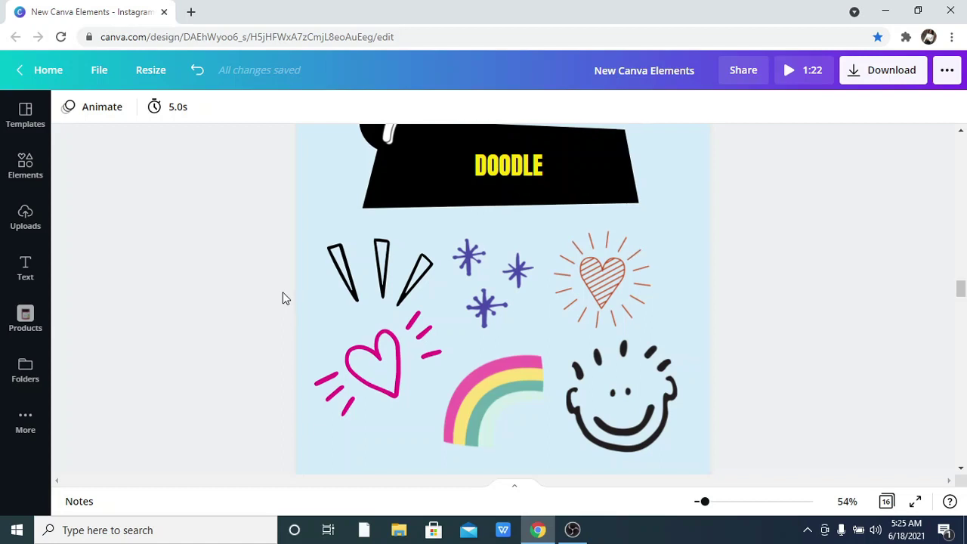
scroll(282, 297, down, 1)
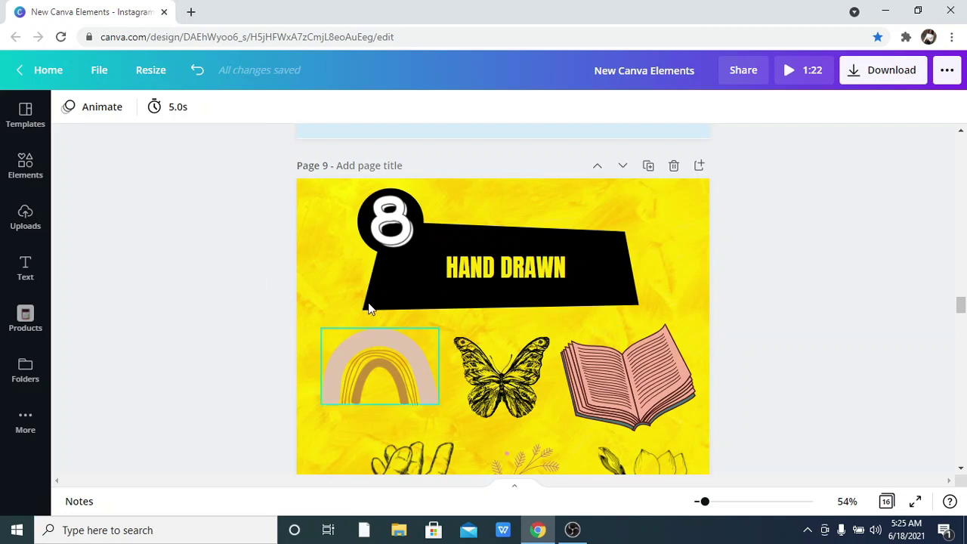
scroll(362, 308, down, 1)
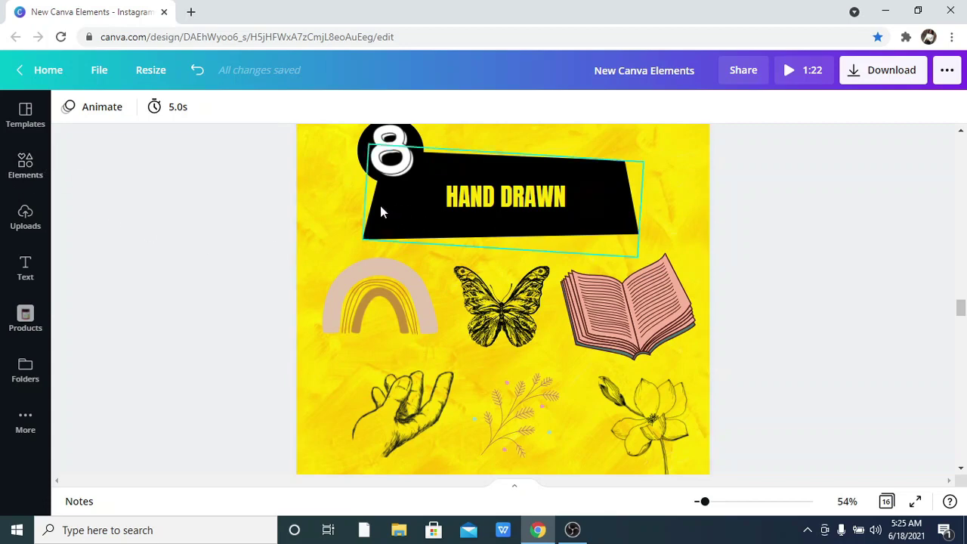
- Continue to page 10 and look over the BOLD MINIMALIST keyword and the sample living-room graphics below it
scroll(145, 273, down, 4)
scroll(148, 273, down, 2)
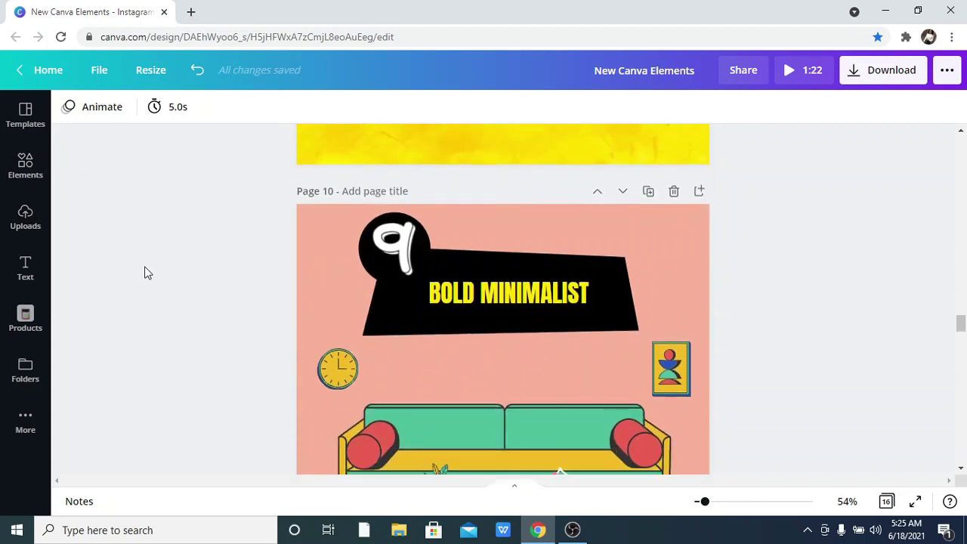
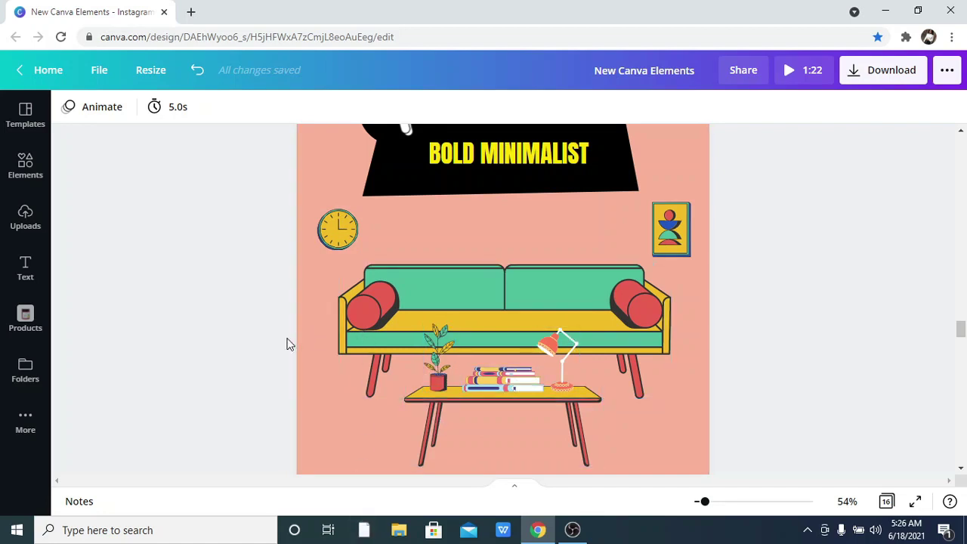
scroll(292, 325, up, 1)
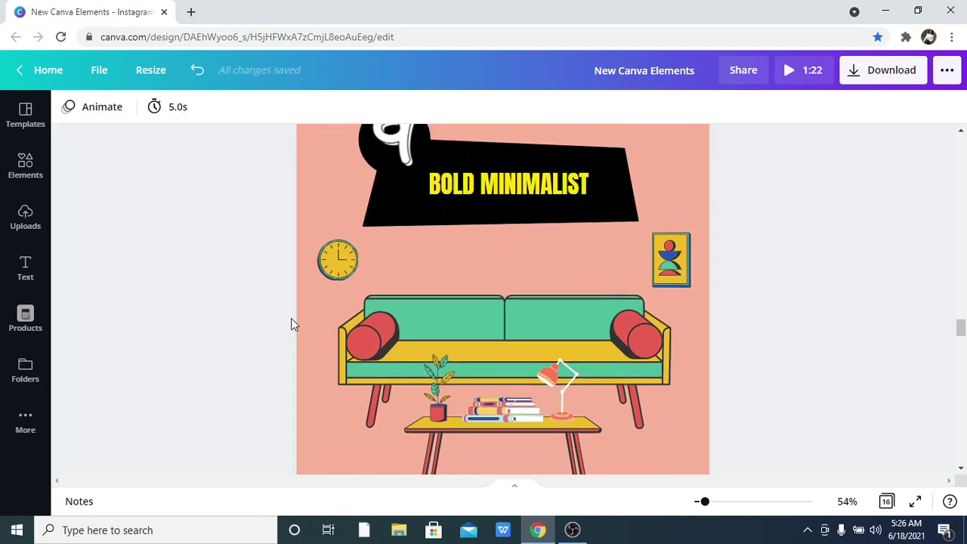
scroll(291, 318, up, 1)
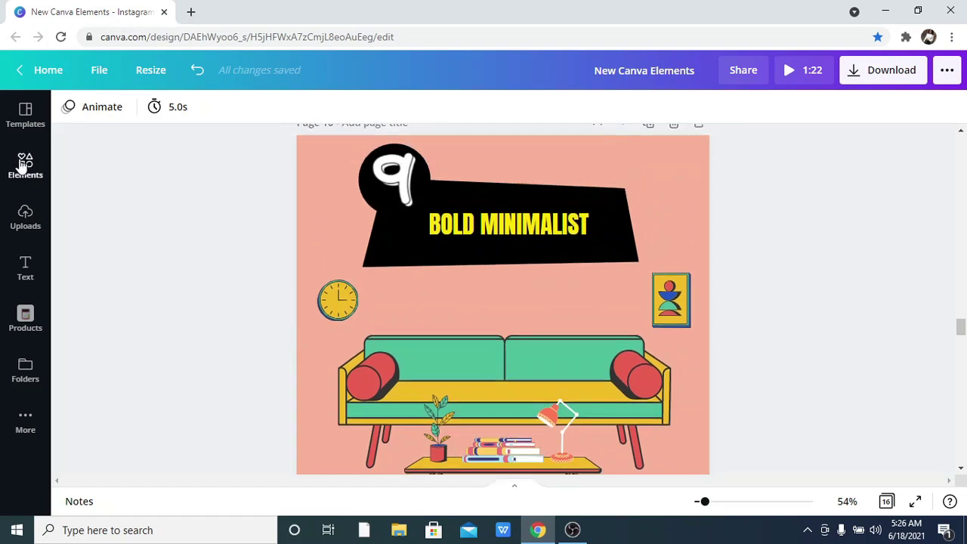
scroll(535, 229, down, 1)
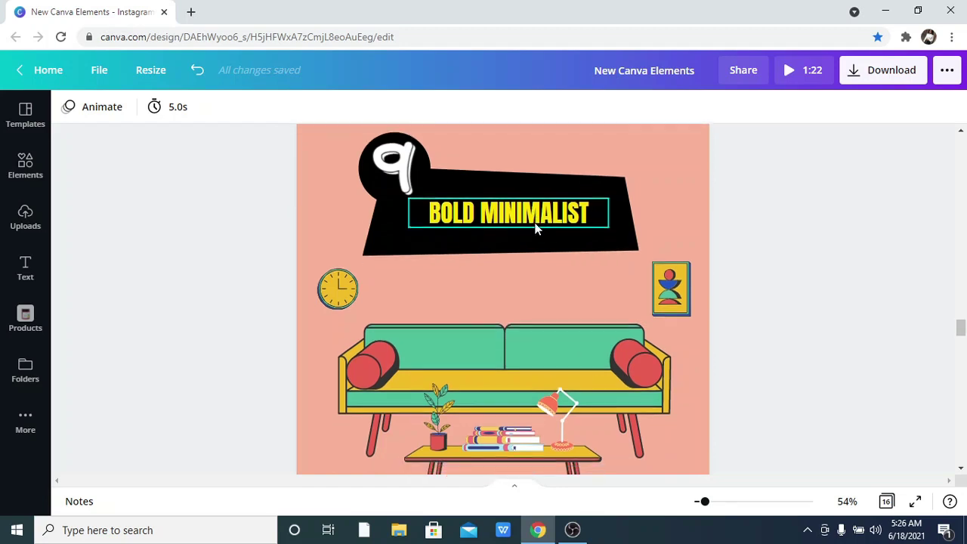
scroll(535, 229, down, 2)
scroll(514, 192, down, 2)
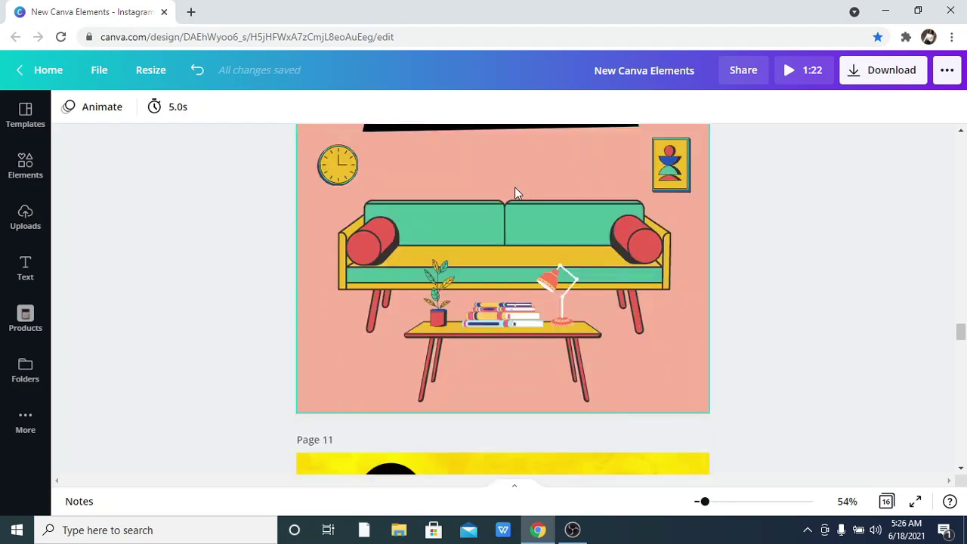
scroll(515, 191, up, 2)
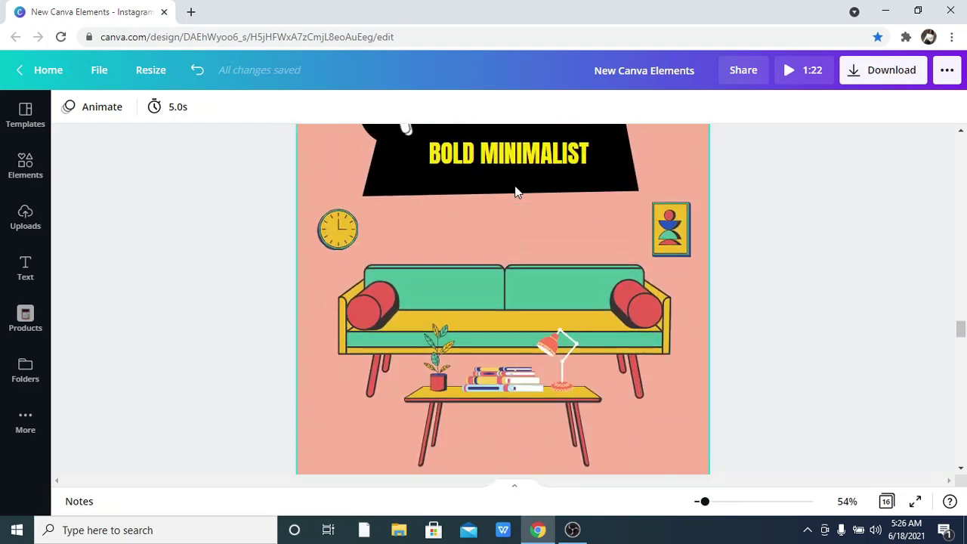
- Select the keyword text on page 10, then search the elements library for "Bold minimalist" and show only graphics
click(501, 152)
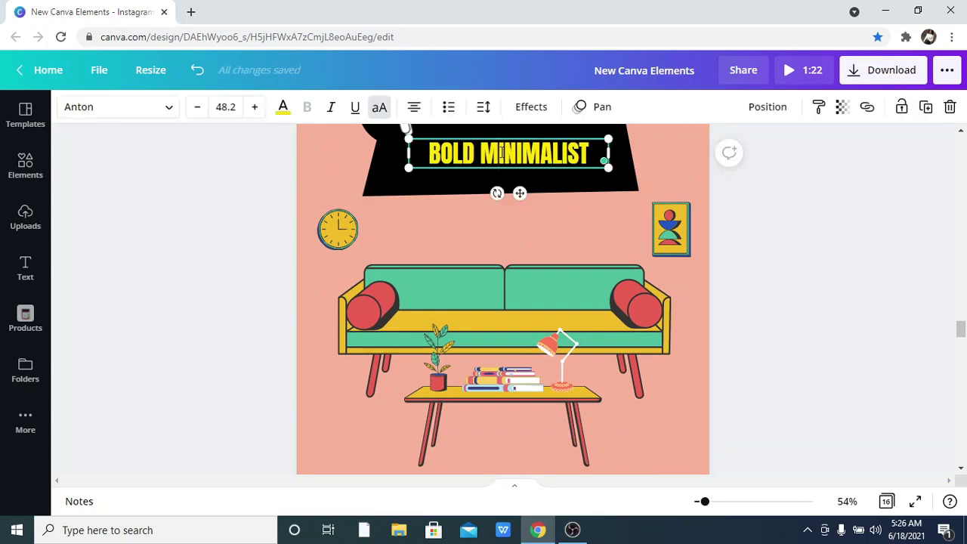
double_click(502, 152)
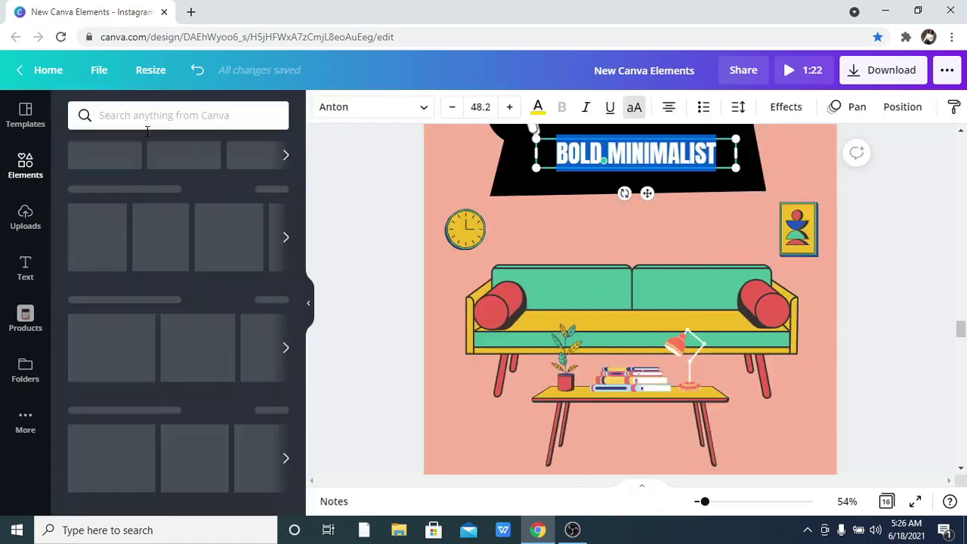
click(127, 116)
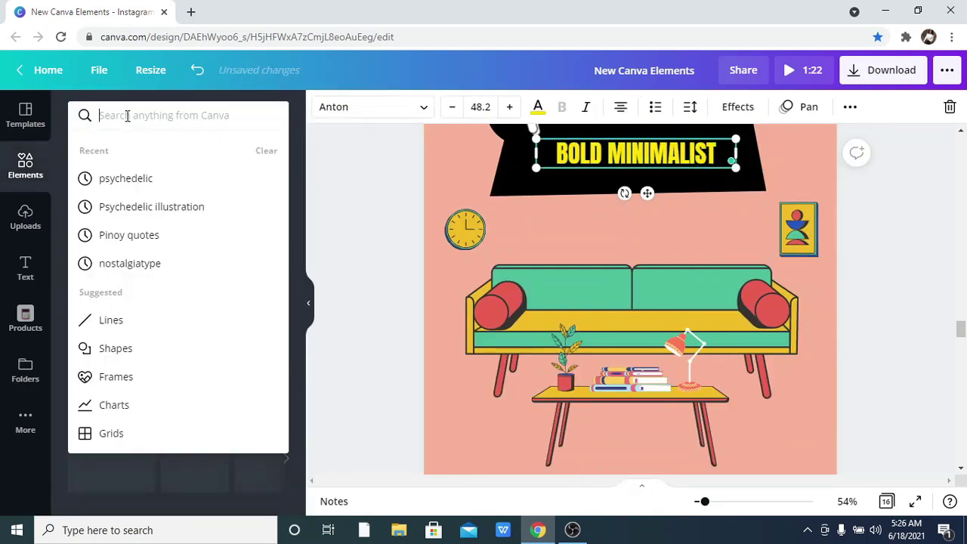
text(Bold minimalist)
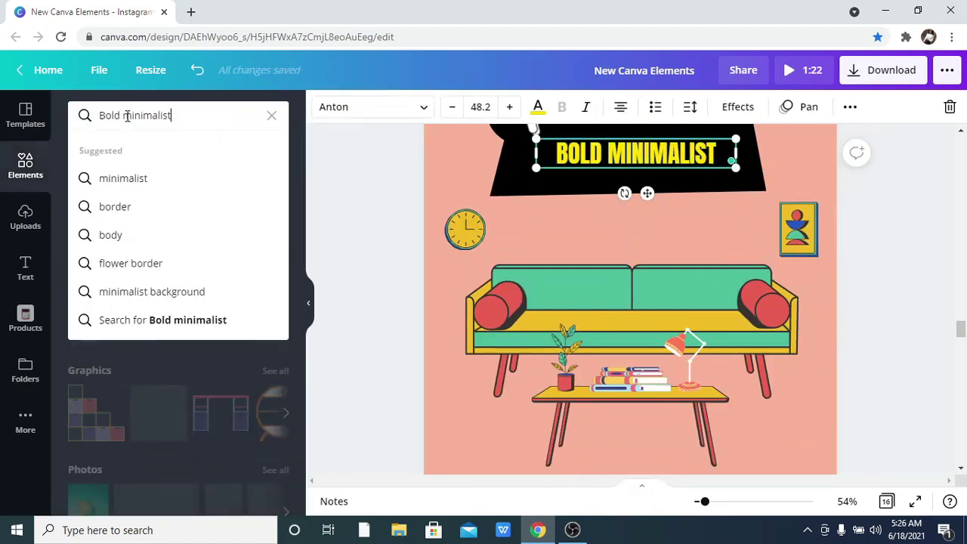
key(Return)
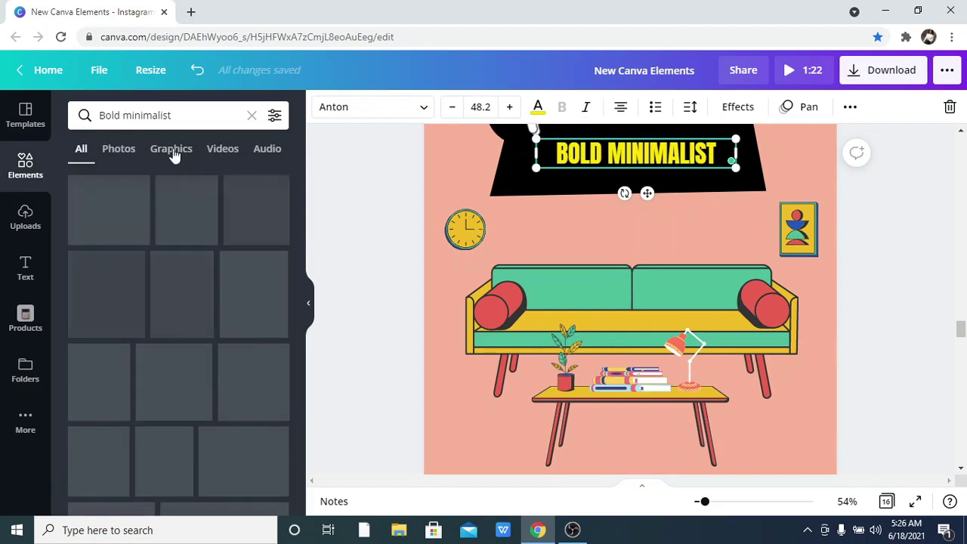
click(172, 150)
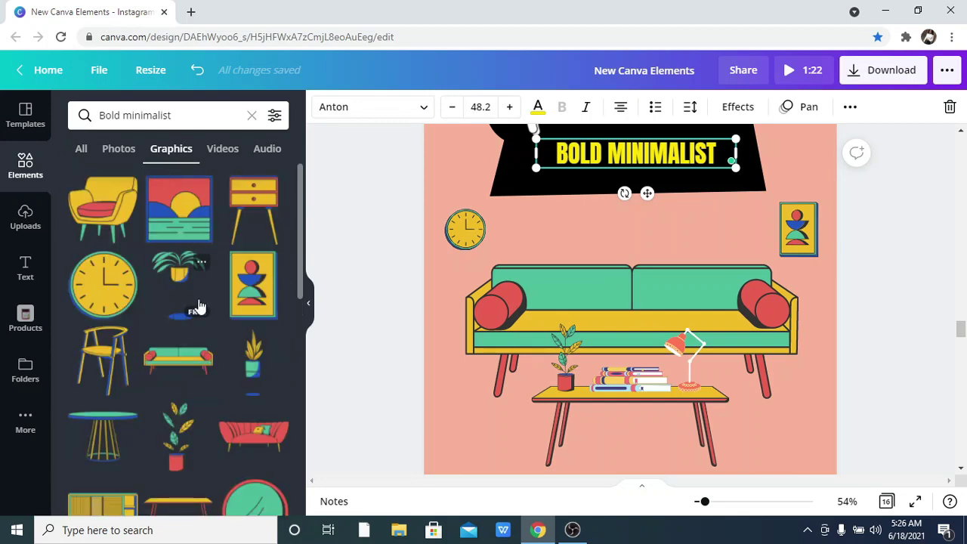
- Browse the bold minimalist graphics for furniture and decor like that on page 10, such as the sofa, clock and table
scroll(199, 303, down, 3)
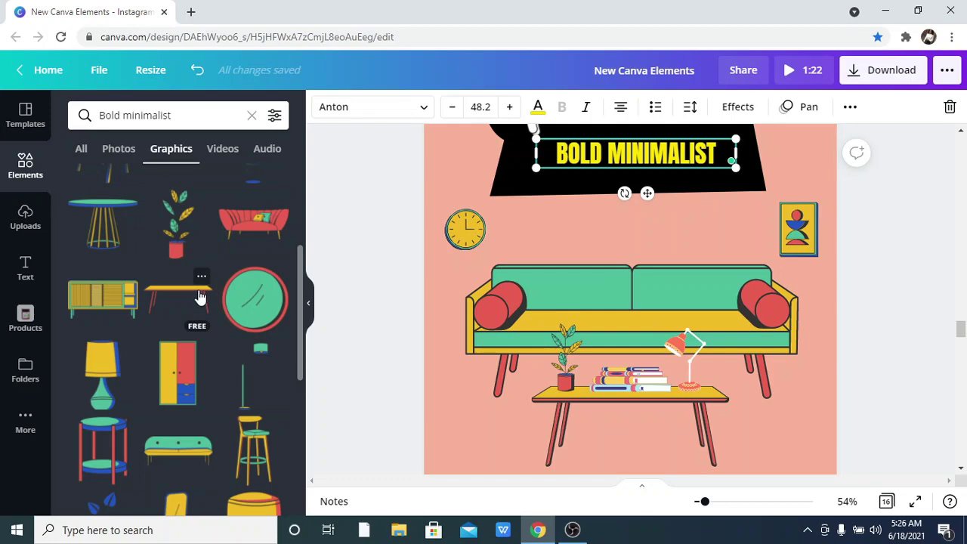
scroll(199, 301, down, 2)
scroll(198, 296, down, 8)
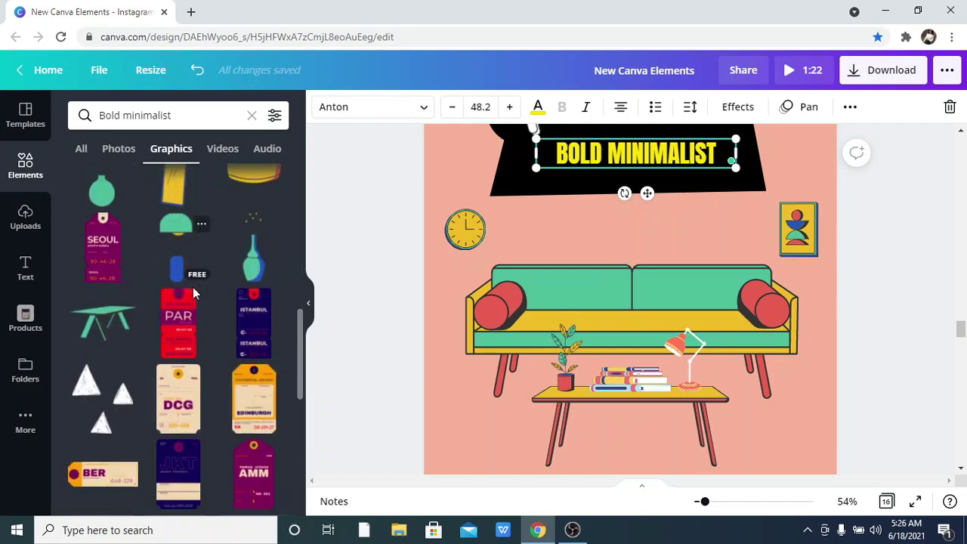
scroll(193, 290, up, 6)
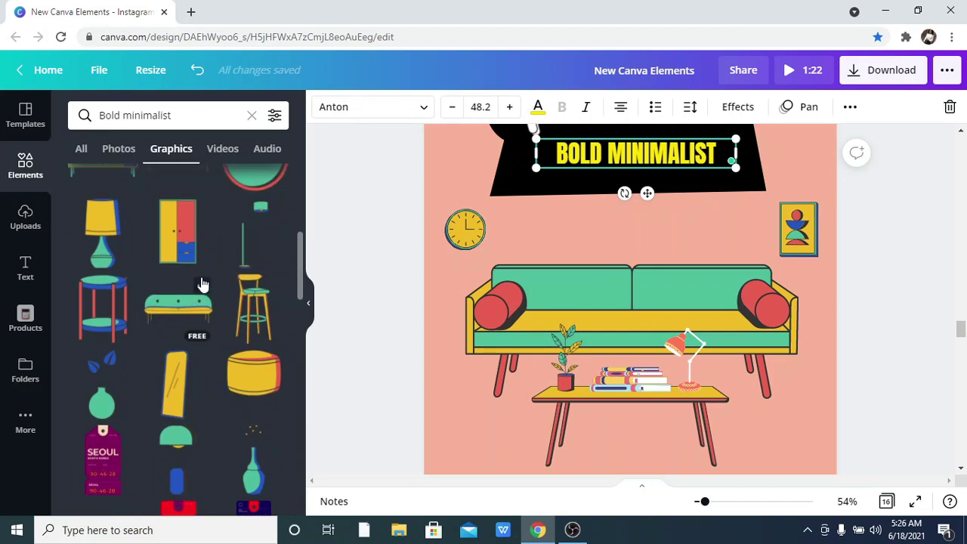
scroll(200, 284, up, 2)
scroll(203, 283, up, 2)
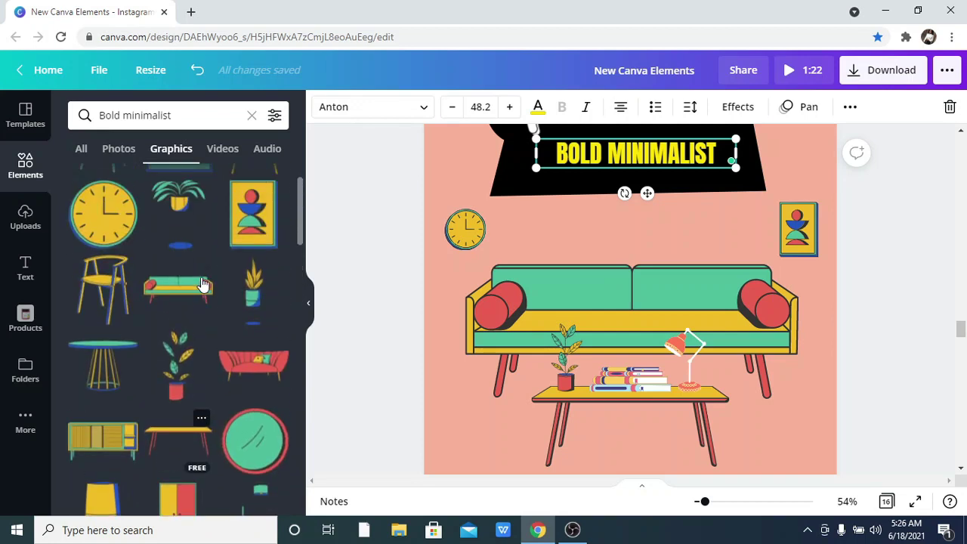
scroll(201, 283, up, 1)
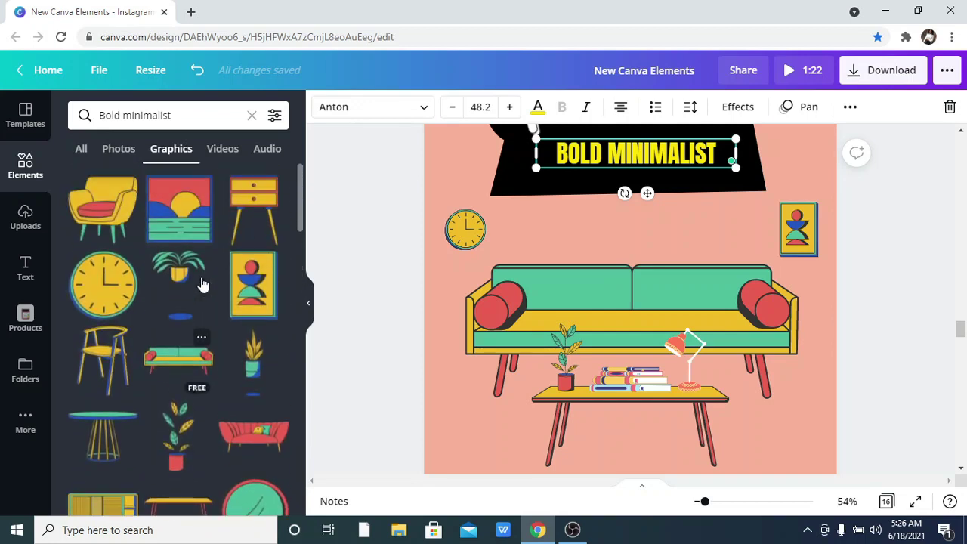
scroll(199, 281, down, 1)
scroll(199, 281, down, 8)
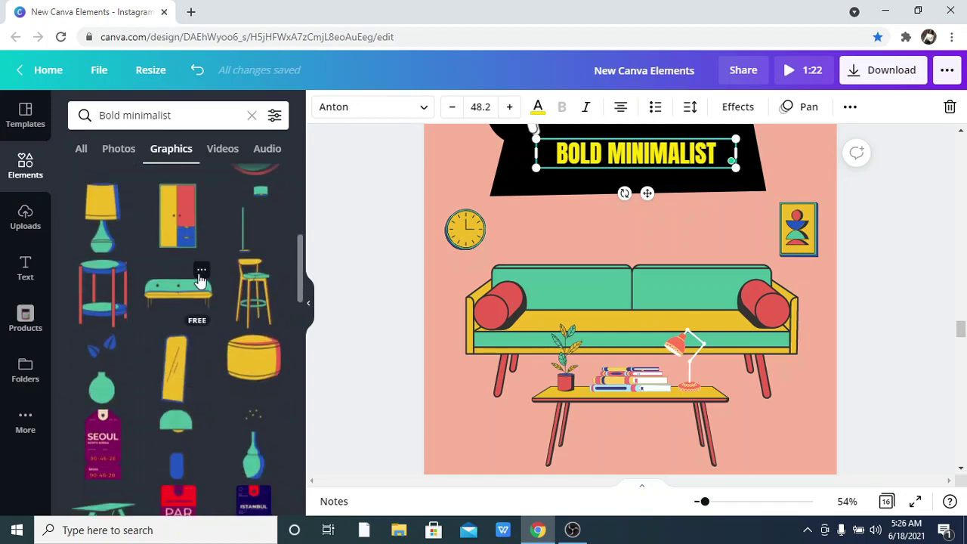
scroll(200, 281, down, 8)
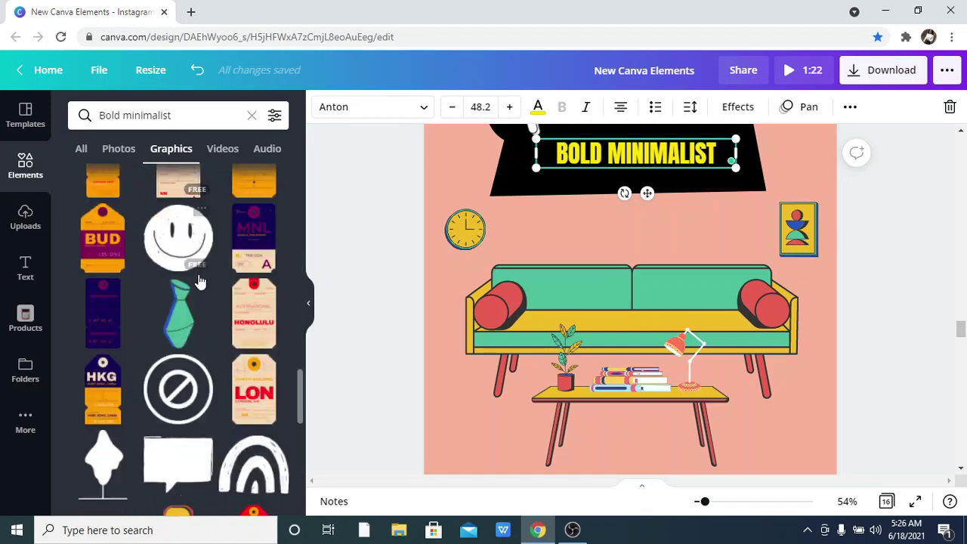
scroll(208, 310, down, 3)
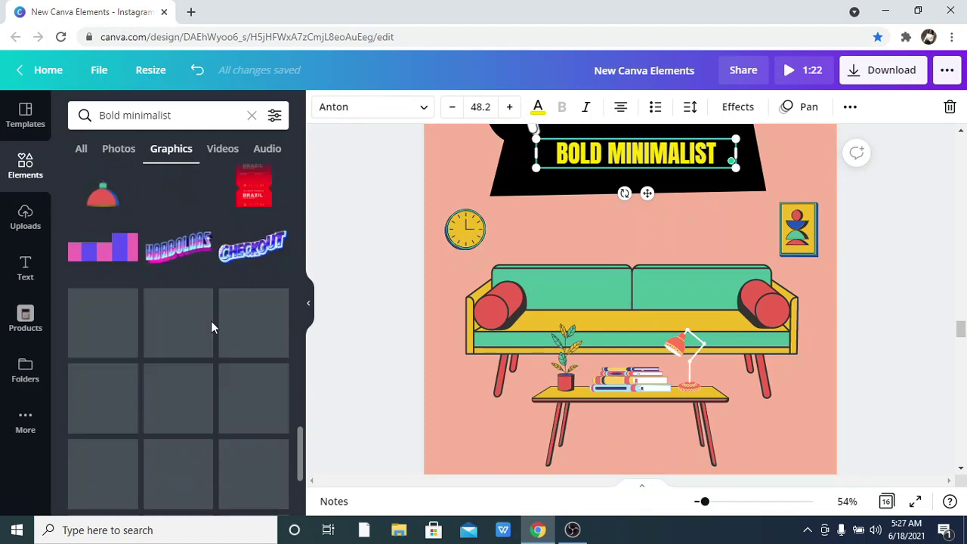
- Collapse the elements library and look over the MODERN MEMPHIS keyword with its geometric sample graphics on page 11
click(312, 300)
scroll(292, 279, down, 5)
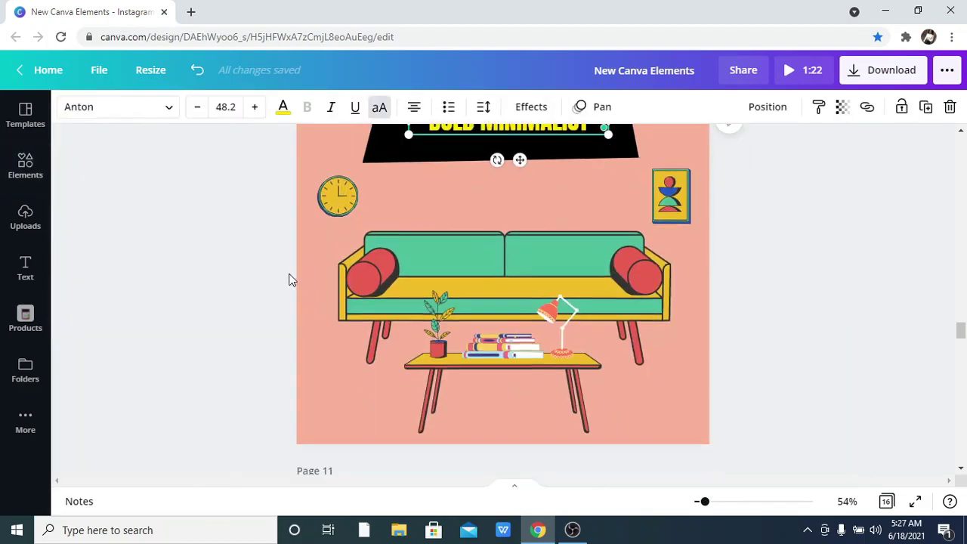
scroll(289, 279, down, 1)
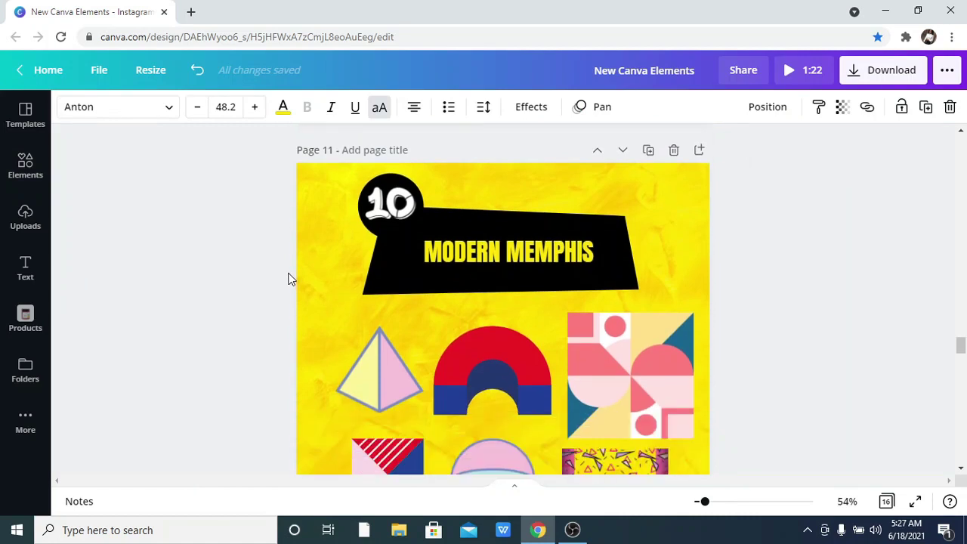
scroll(288, 280, down, 1)
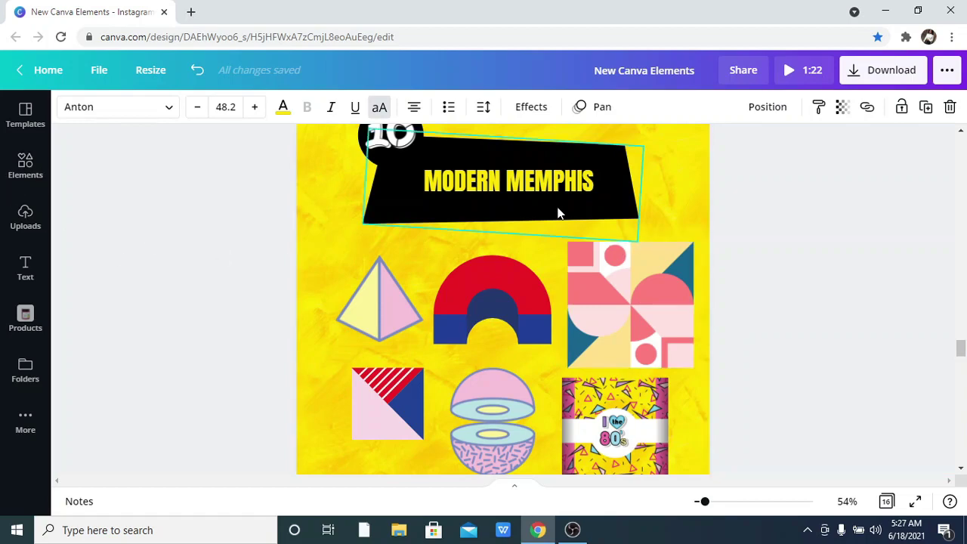
scroll(233, 219, down, 3)
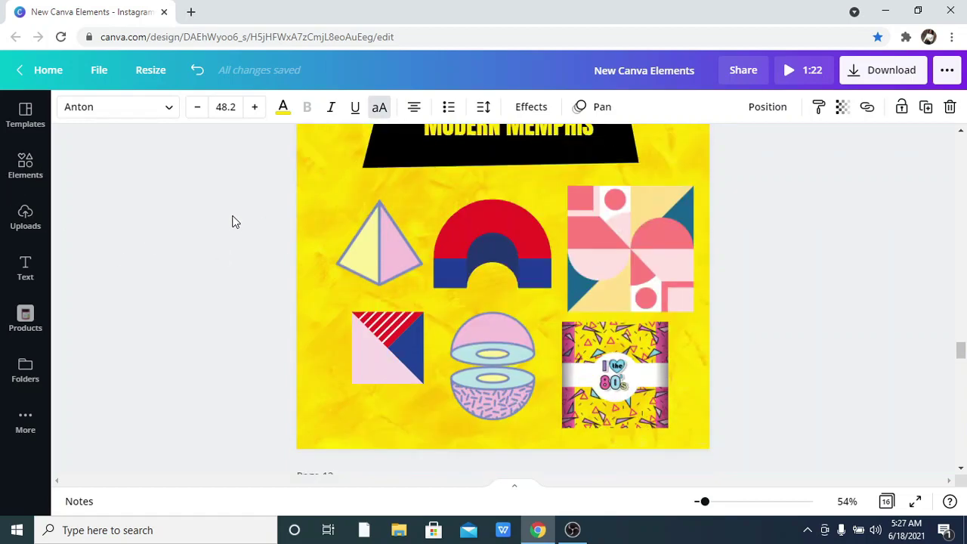
- Continue to the NEON WORDS page and select the neon letters N, E and T to point out the separate graphics
scroll(233, 217, down, 5)
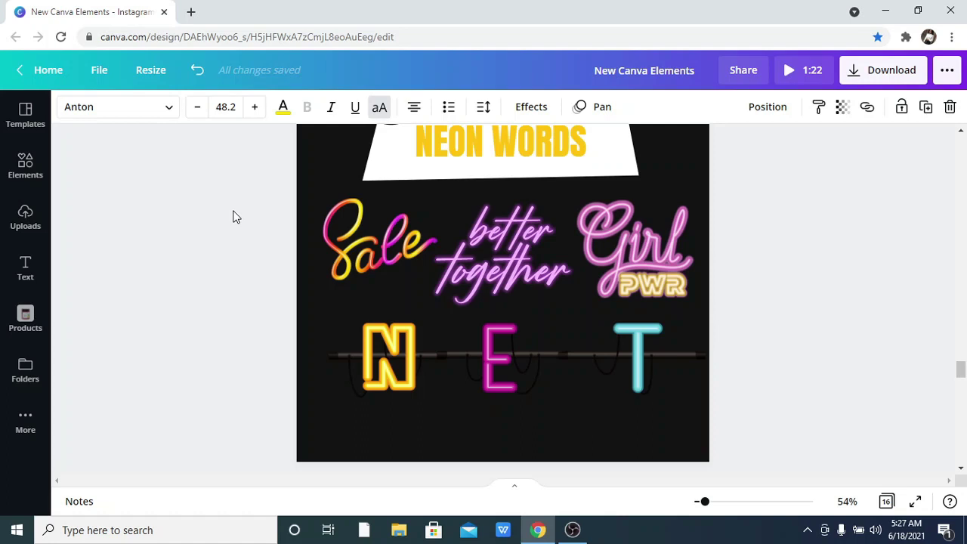
click(409, 379)
shift+click(515, 377)
click(515, 378)
shift+click(626, 367)
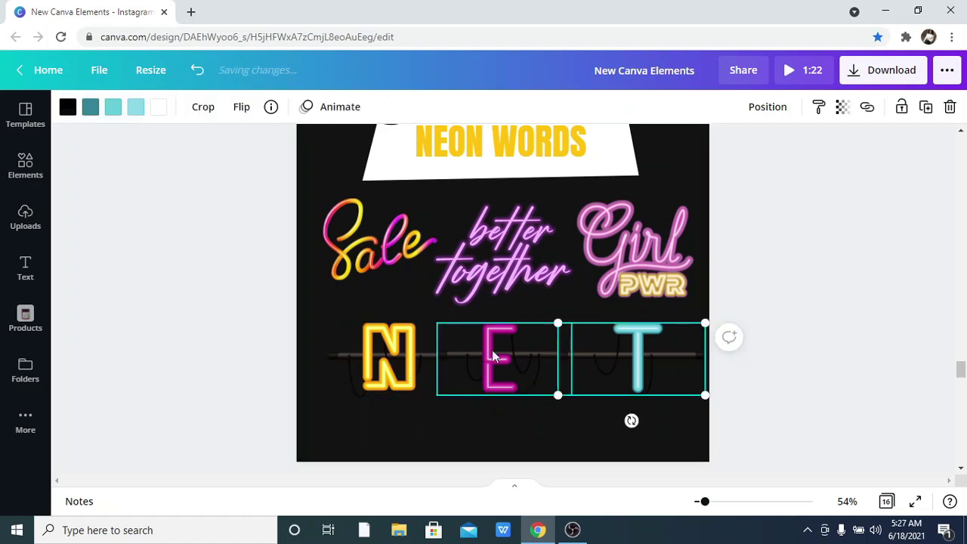
click(468, 352)
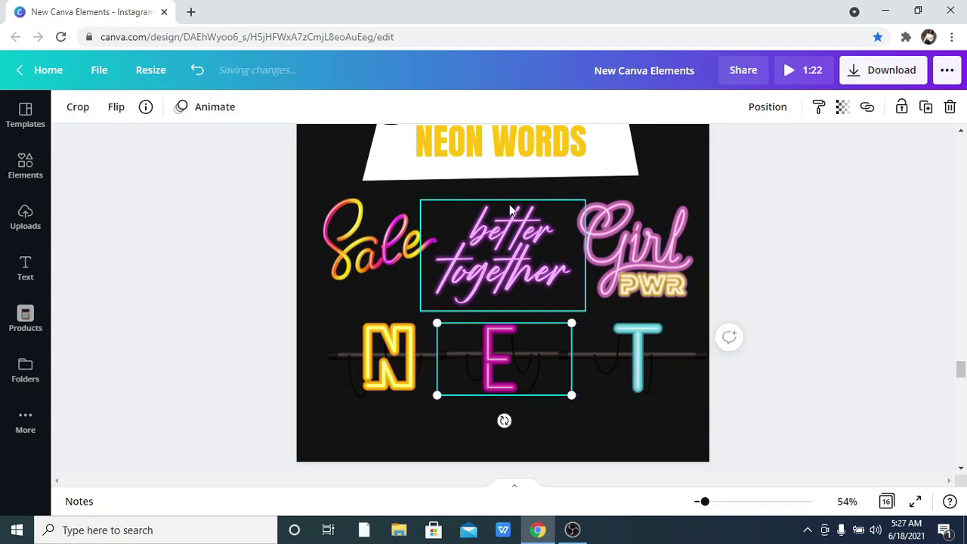
- Select the NEON WORDS keyword text, then search the elements library for "Neon words" and show only graphics
click(527, 149)
click(528, 149)
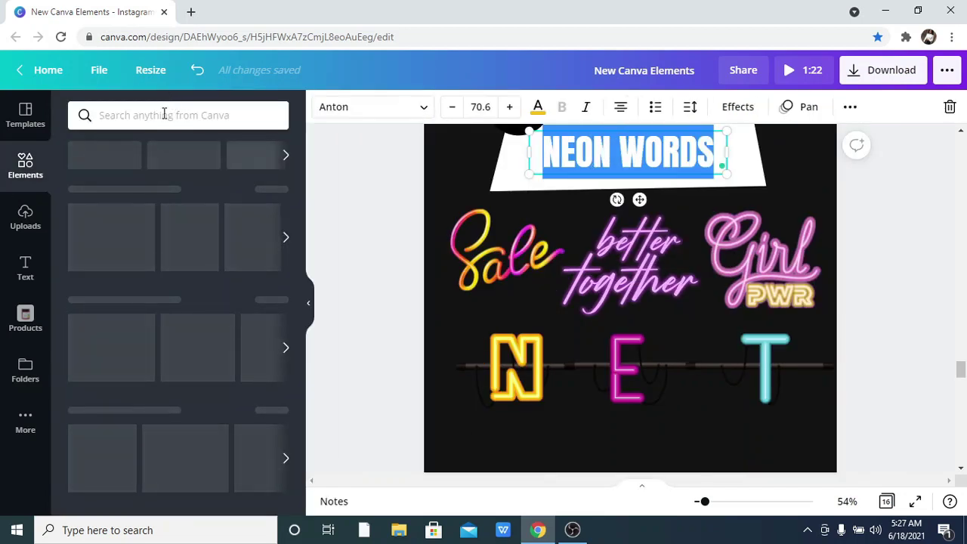
click(164, 114)
text(Neon words)
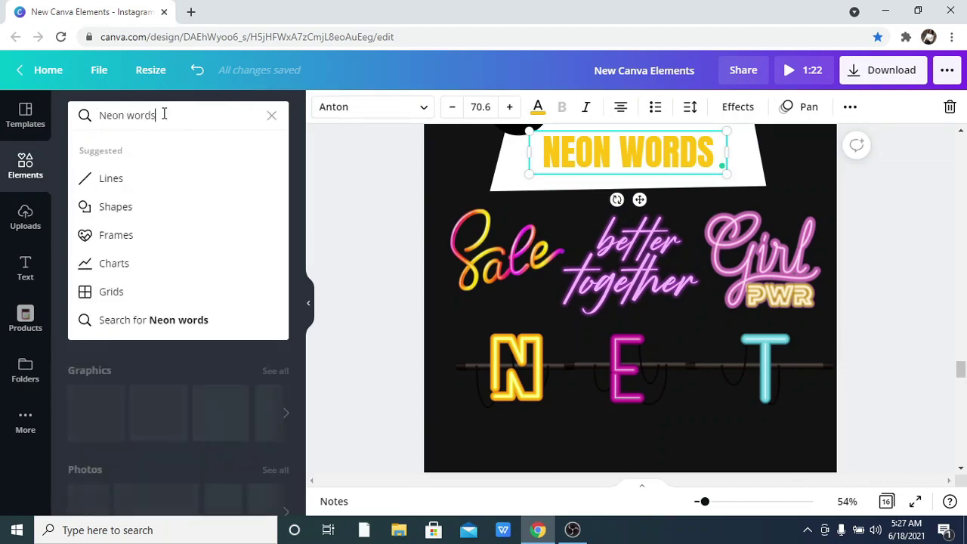
key(Return)
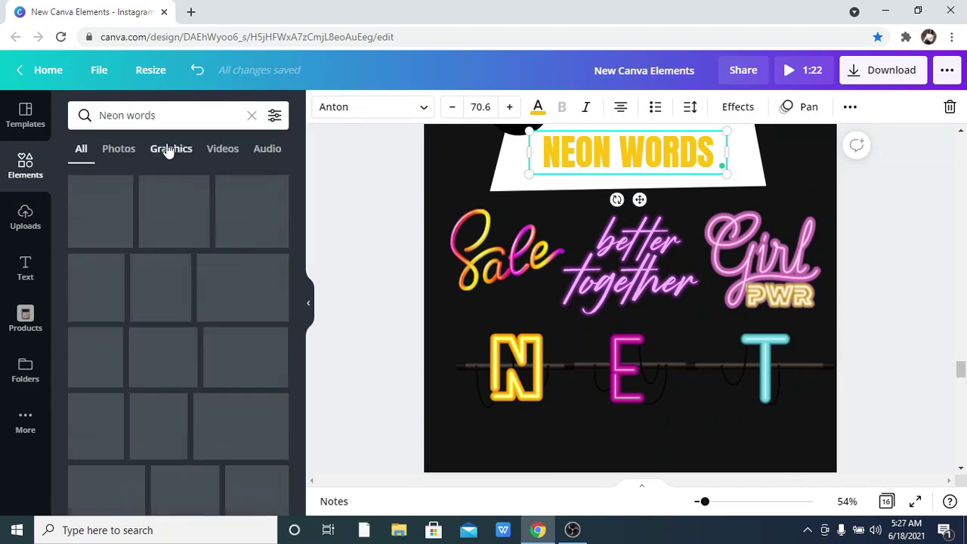
click(169, 149)
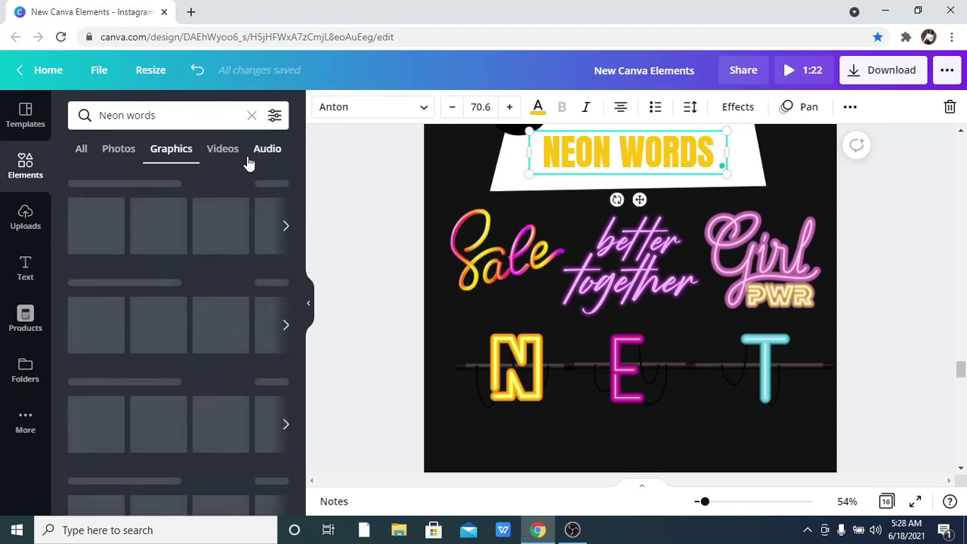
- Browse the neon words graphics for lettering like the page's samples, such as Girl PWR, Sale, better together and the single letters
scroll(208, 242, down, 2)
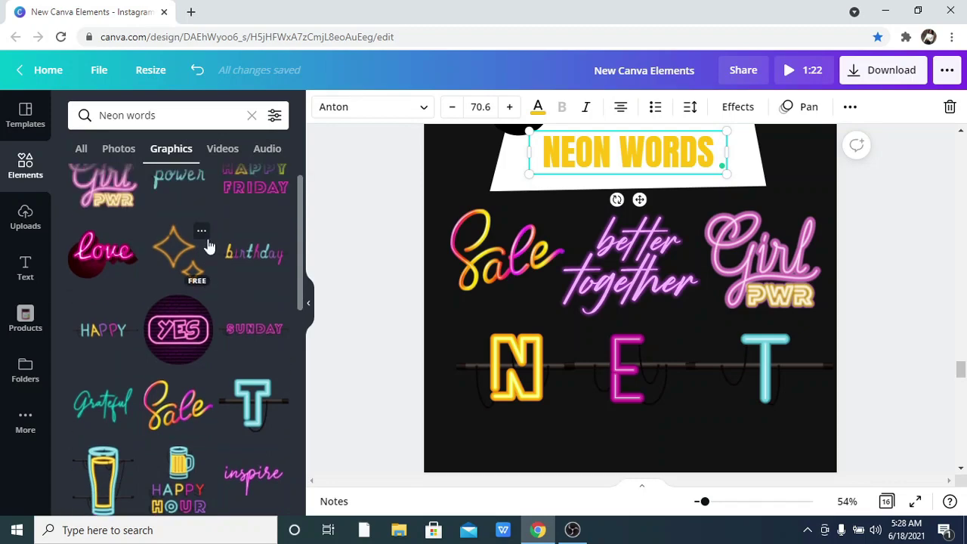
scroll(209, 245, up, 1)
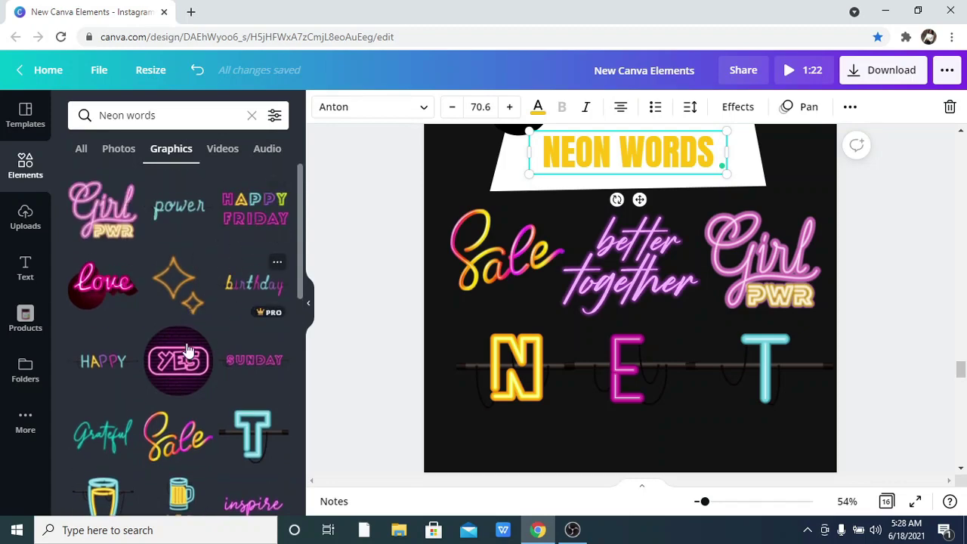
scroll(287, 377, down, 4)
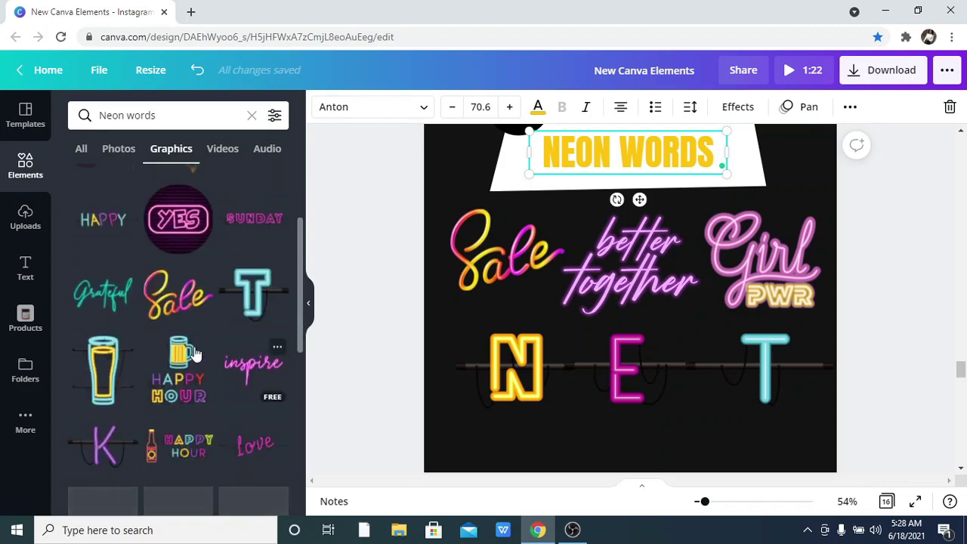
scroll(195, 354, down, 4)
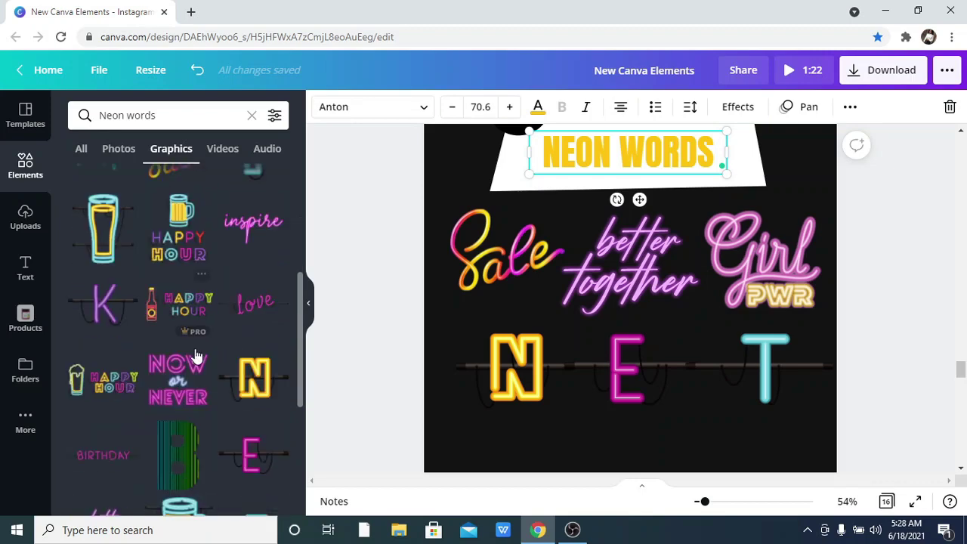
scroll(196, 359, down, 3)
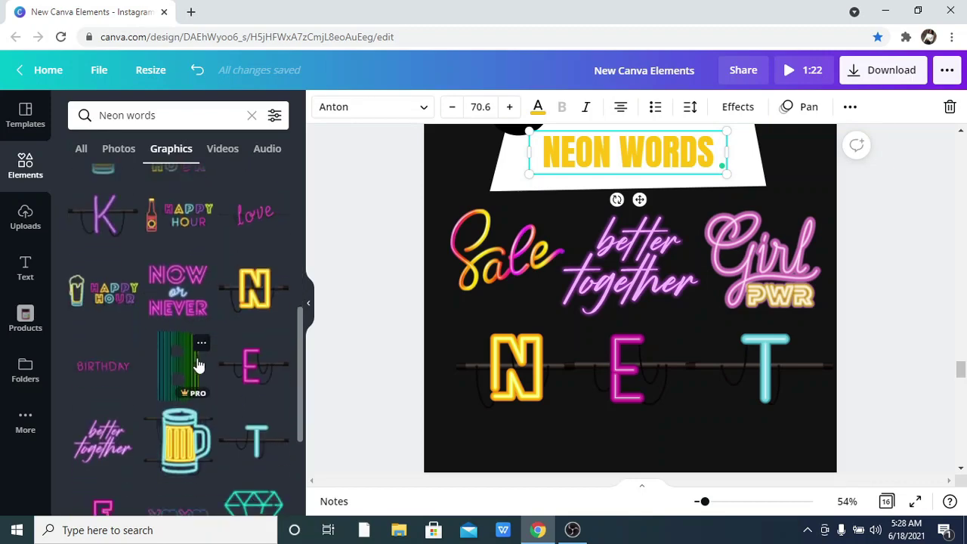
scroll(198, 366, down, 2)
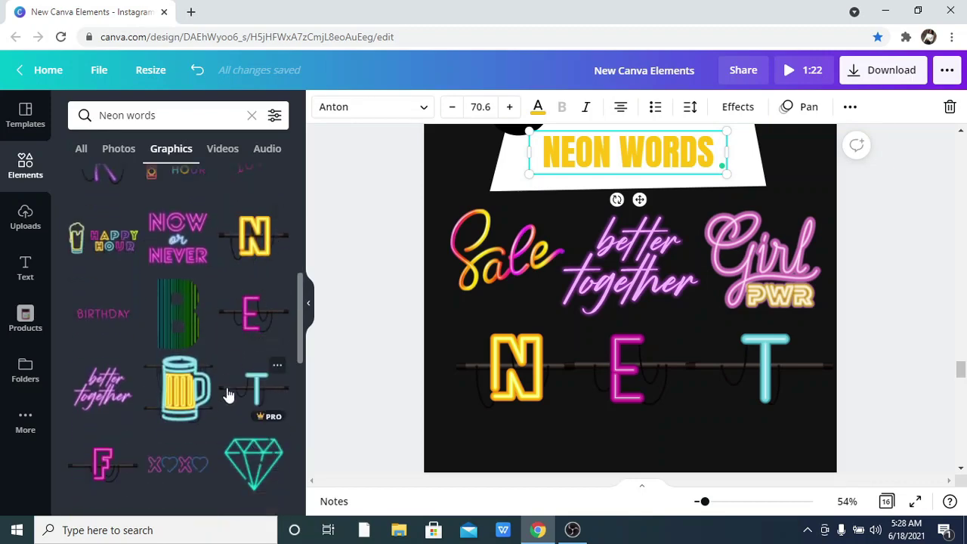
scroll(228, 389, down, 3)
scroll(228, 381, down, 3)
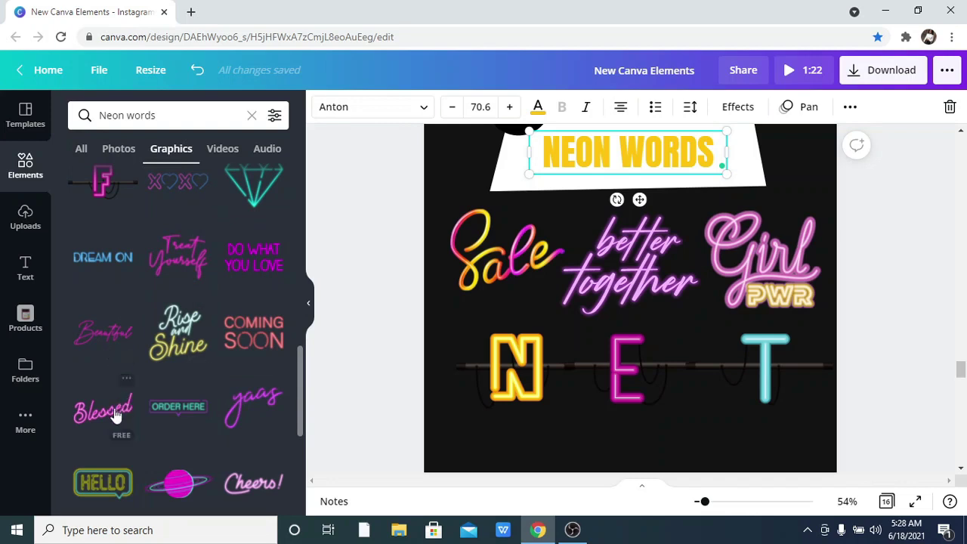
scroll(255, 429, down, 1)
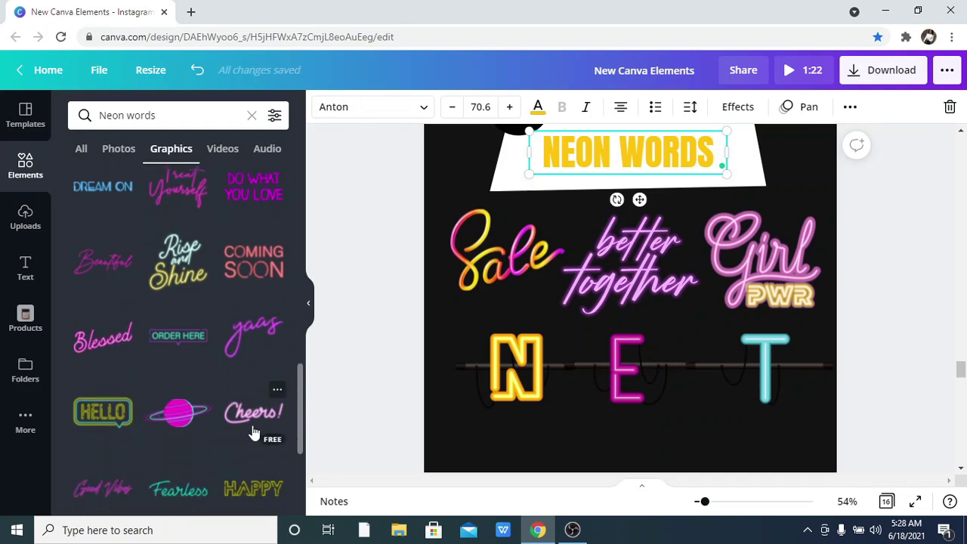
scroll(255, 430, down, 1)
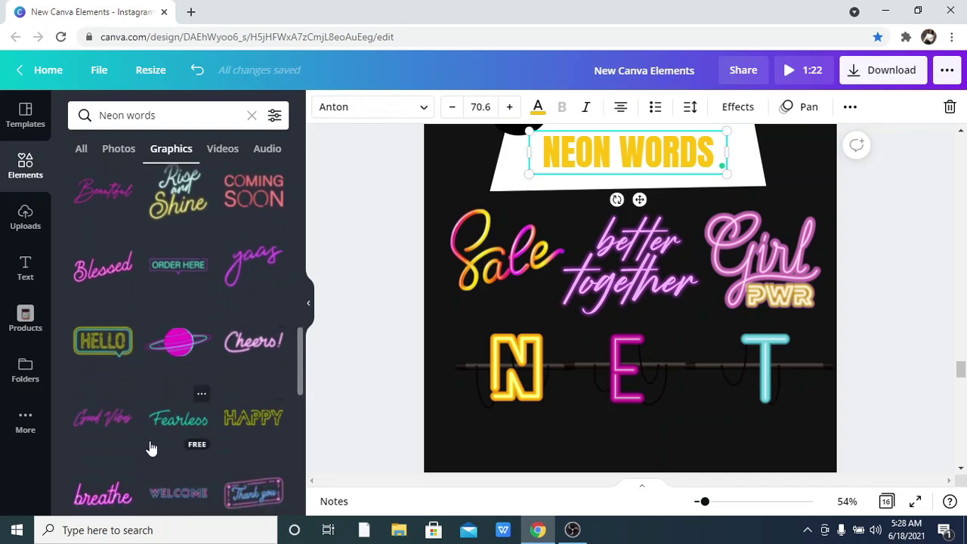
scroll(296, 419, down, 1)
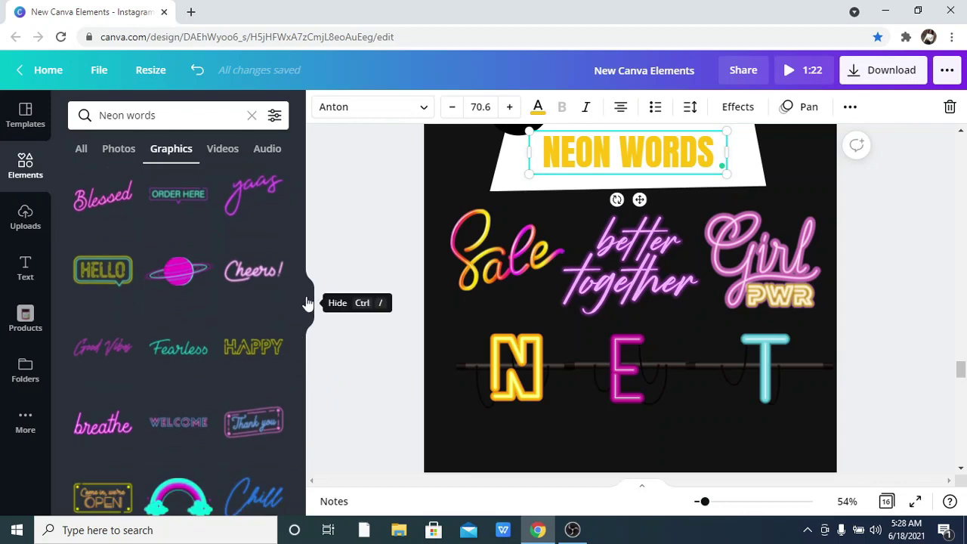
- Collapse the elements library and continue to page 13 to look over the MONO LINE keyword and its sample illustrations
click(337, 297)
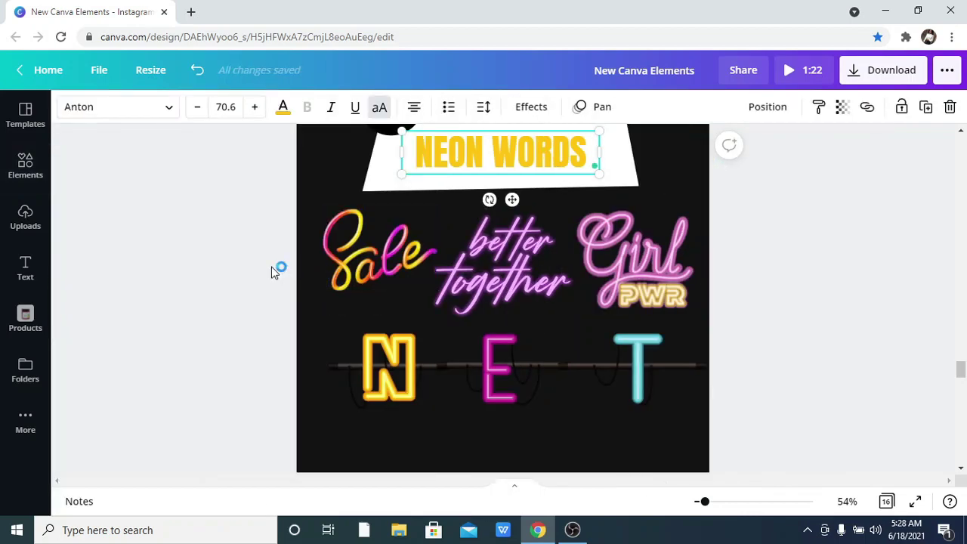
scroll(268, 271, up, 2)
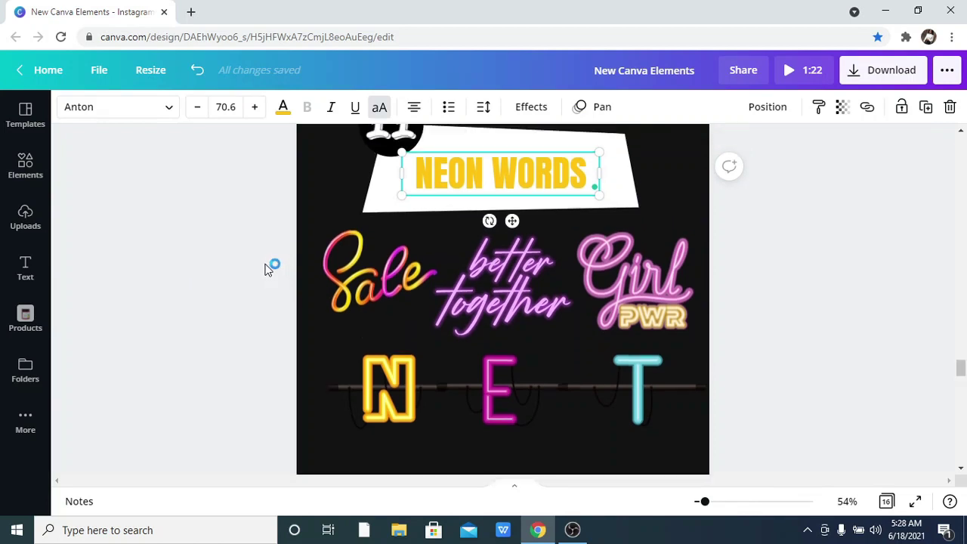
scroll(268, 271, down, 1)
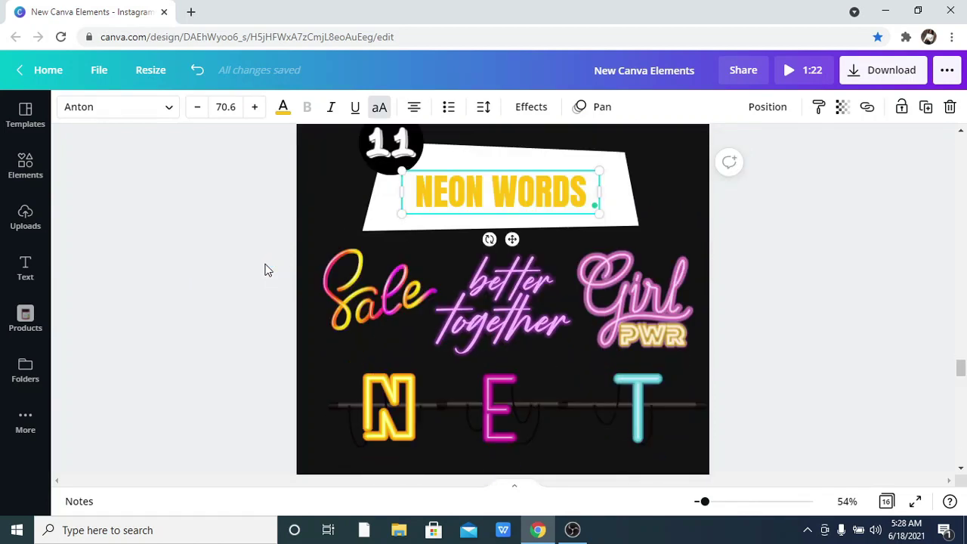
scroll(266, 270, down, 1)
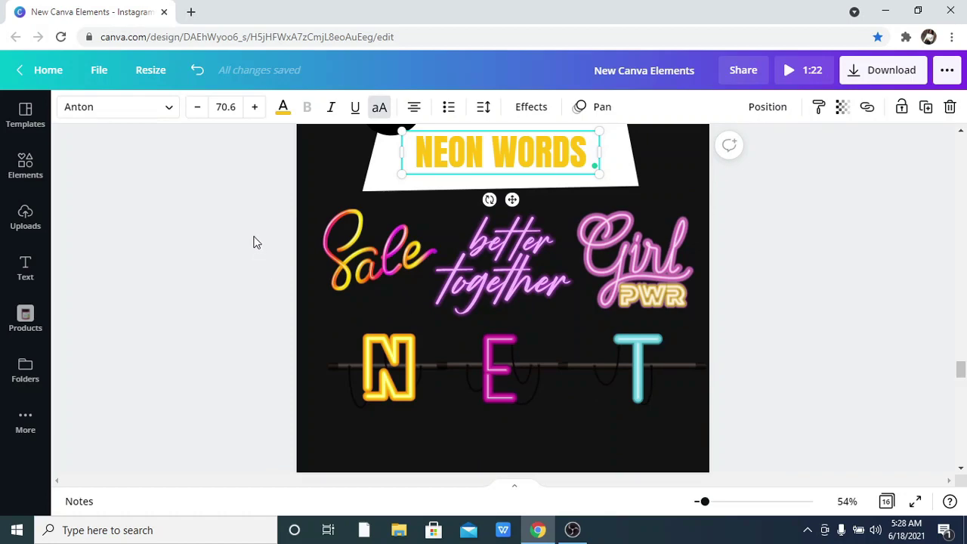
scroll(254, 242, down, 3)
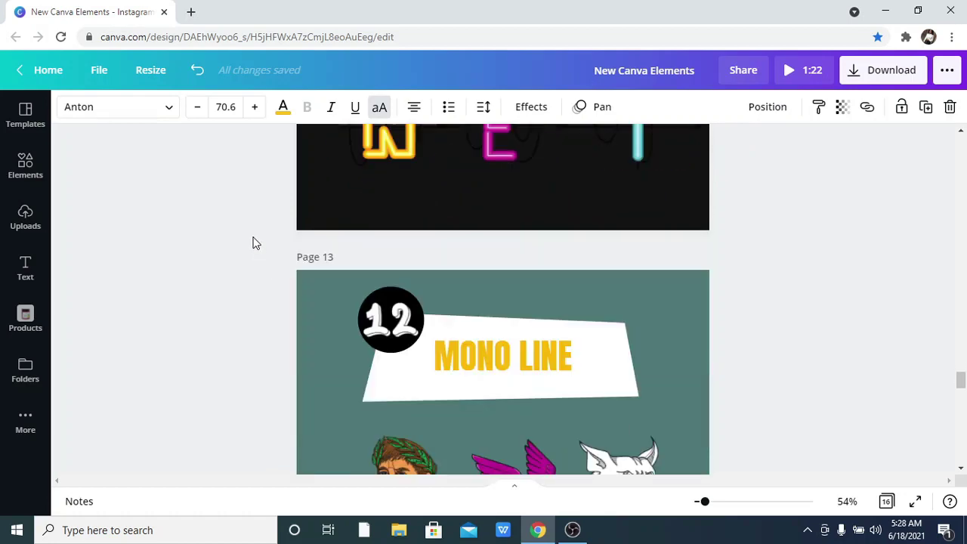
scroll(254, 241, down, 2)
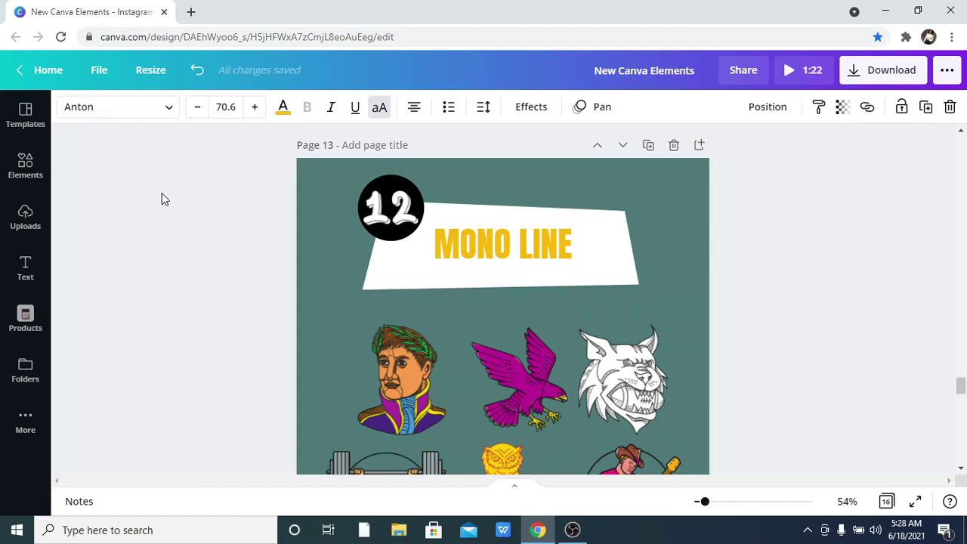
scroll(527, 262, down, 2)
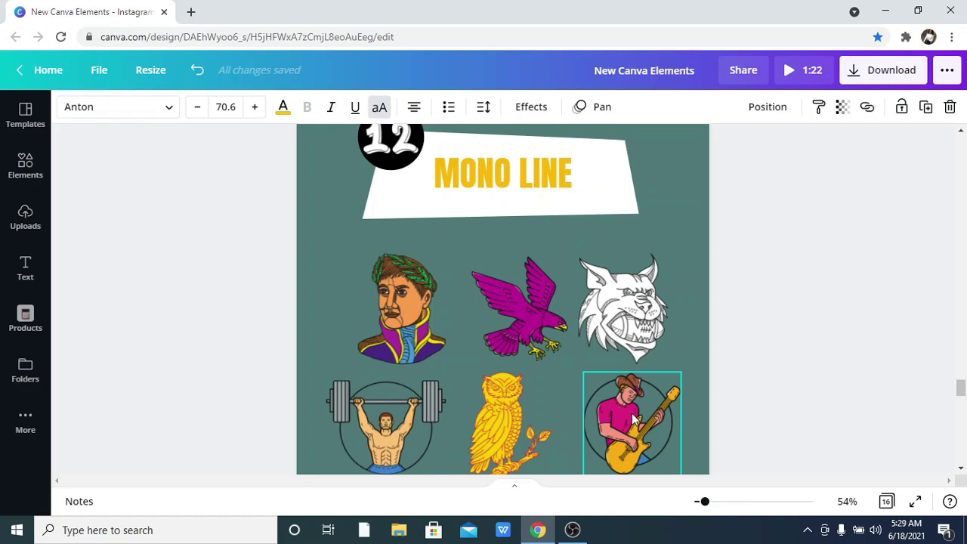
- Select the MONO LINE keyword text, then search the elements library for "Mono line" and show only graphics
click(534, 178)
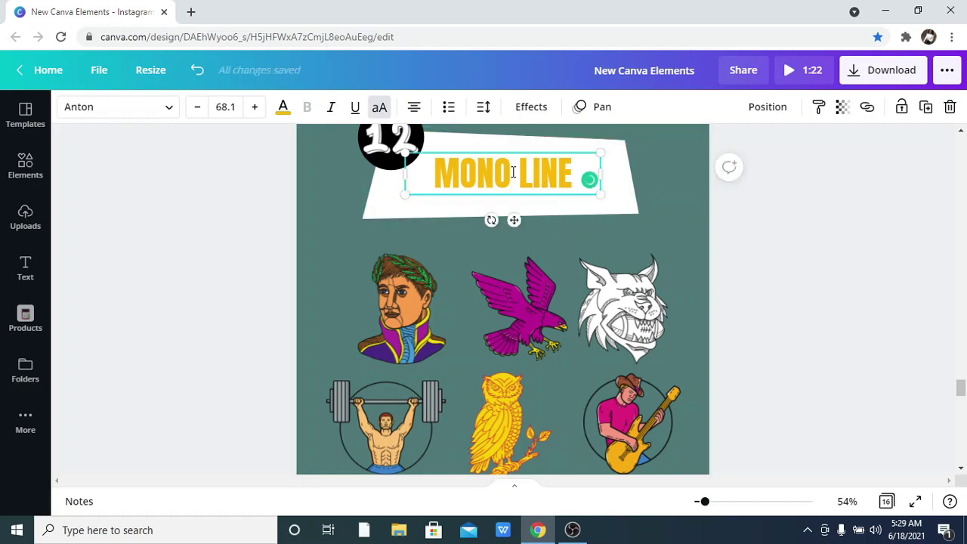
double_click(512, 172)
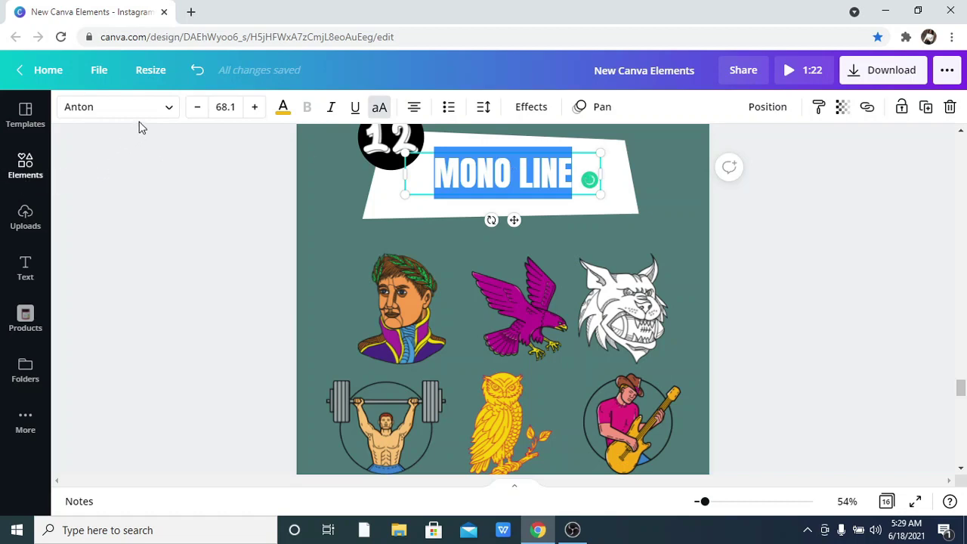
click(25, 166)
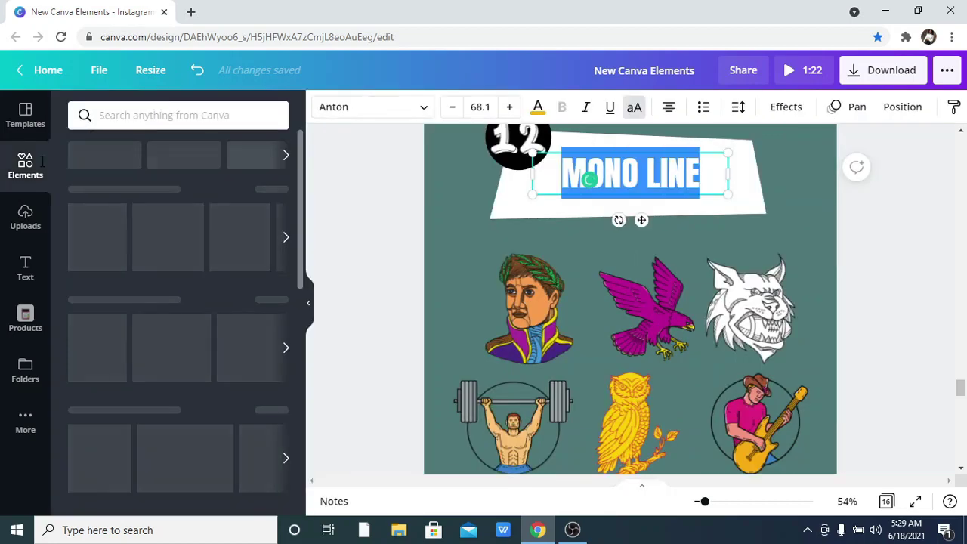
click(112, 119)
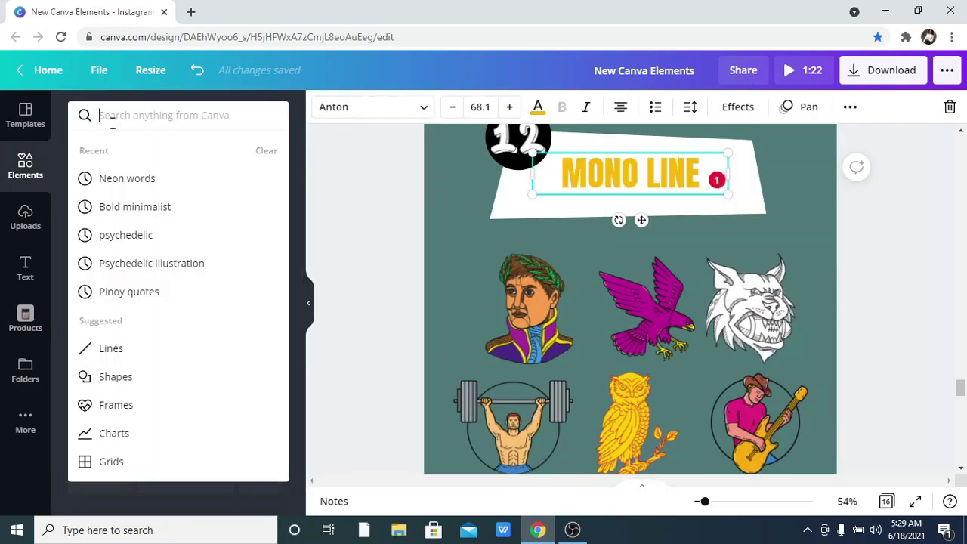
text(Mono line)
key(Return)
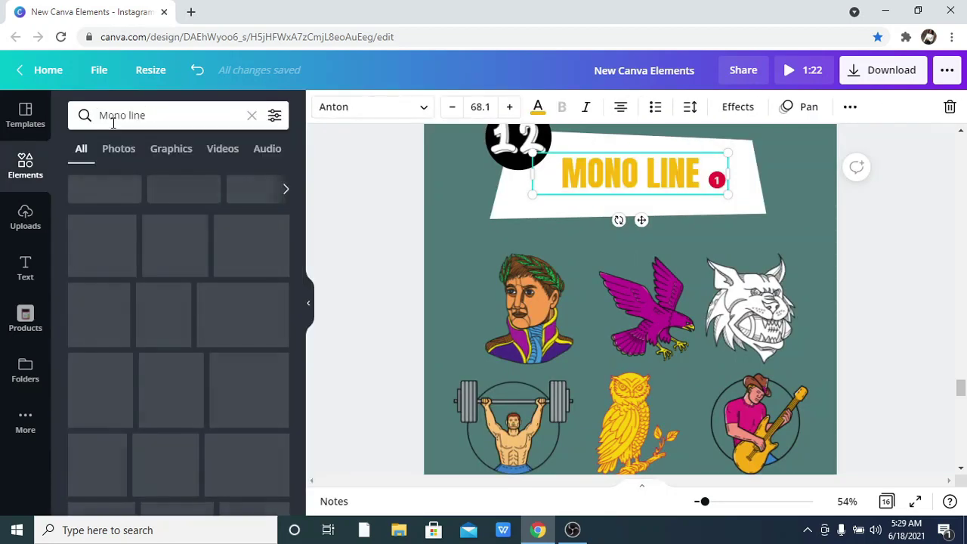
click(172, 155)
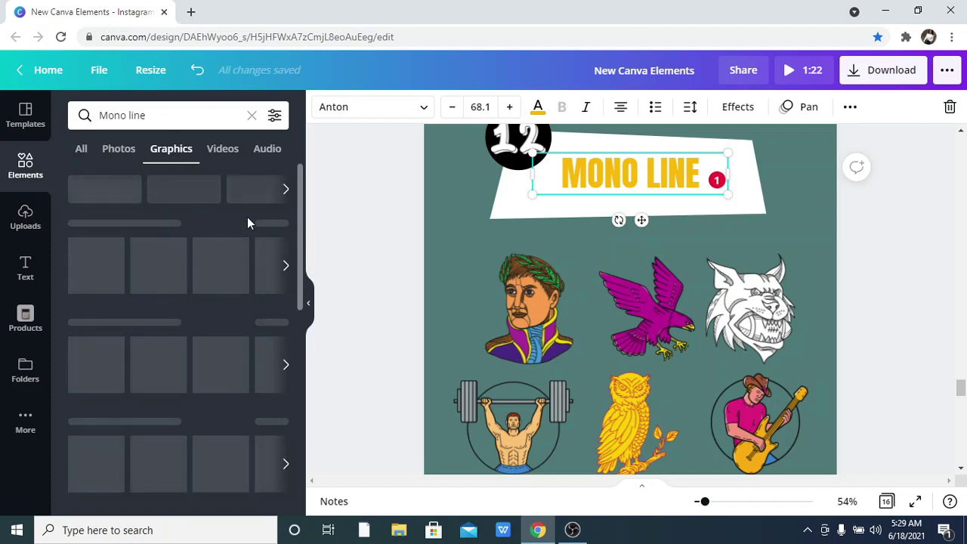
- Browse the mono line graphics for illustrations like those on page 13, such as the emperor, eagle and wildcat
scroll(247, 216, down, 3)
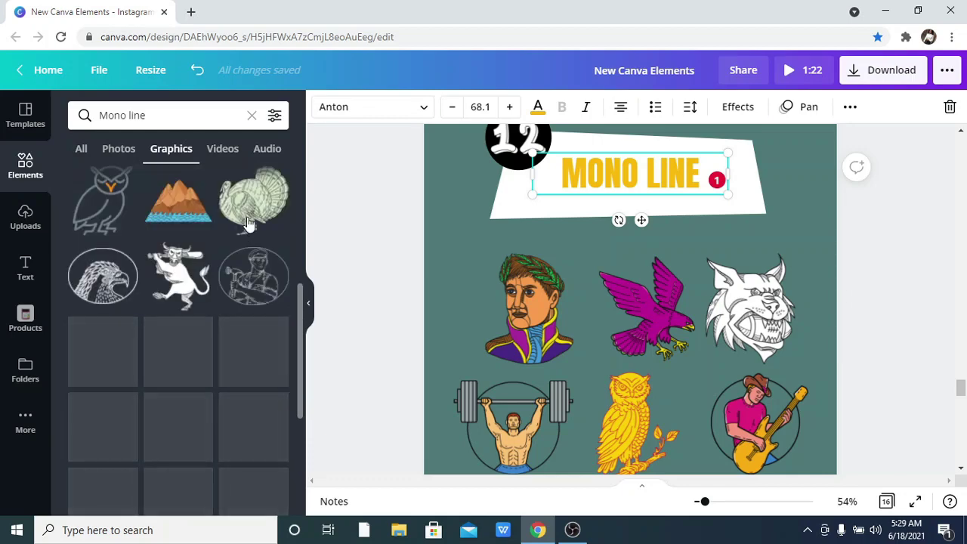
scroll(248, 221, up, 4)
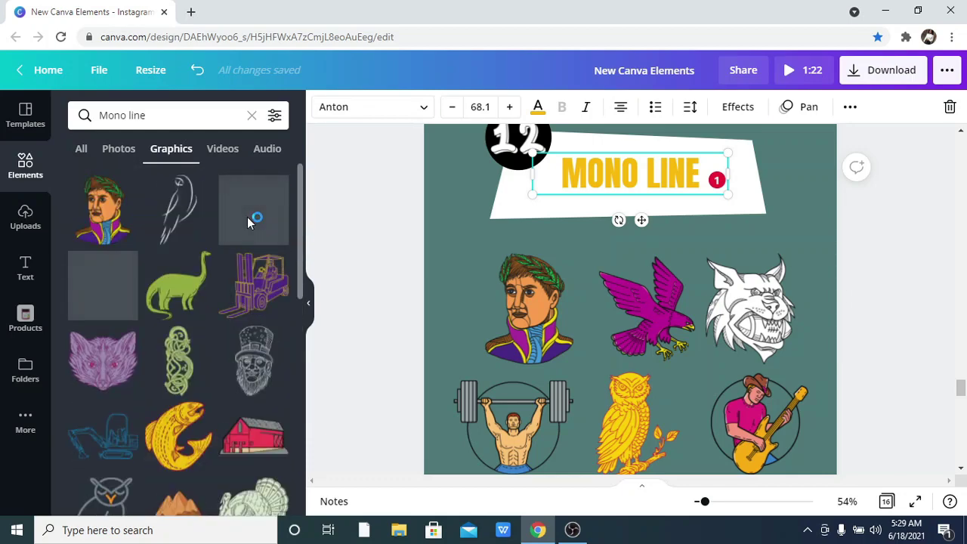
scroll(247, 216, down, 3)
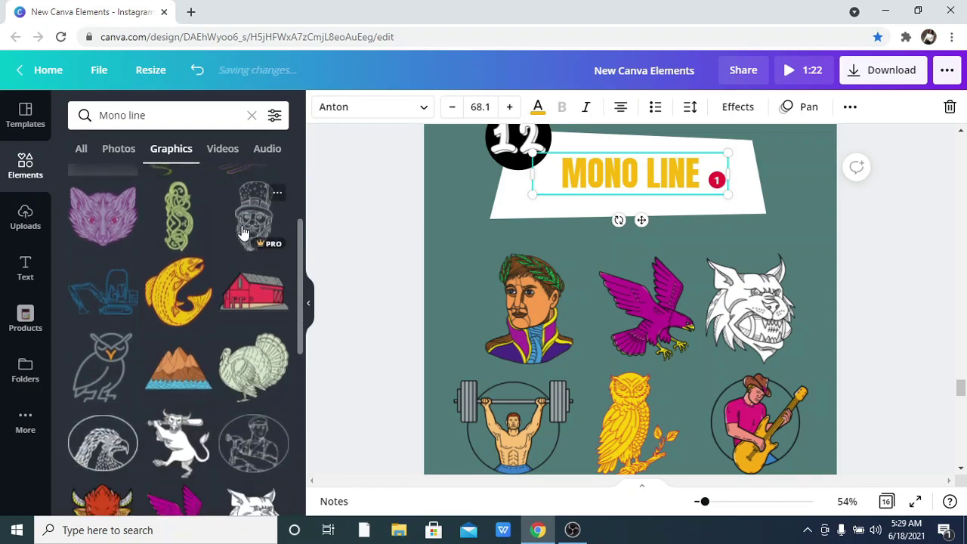
scroll(242, 234, down, 3)
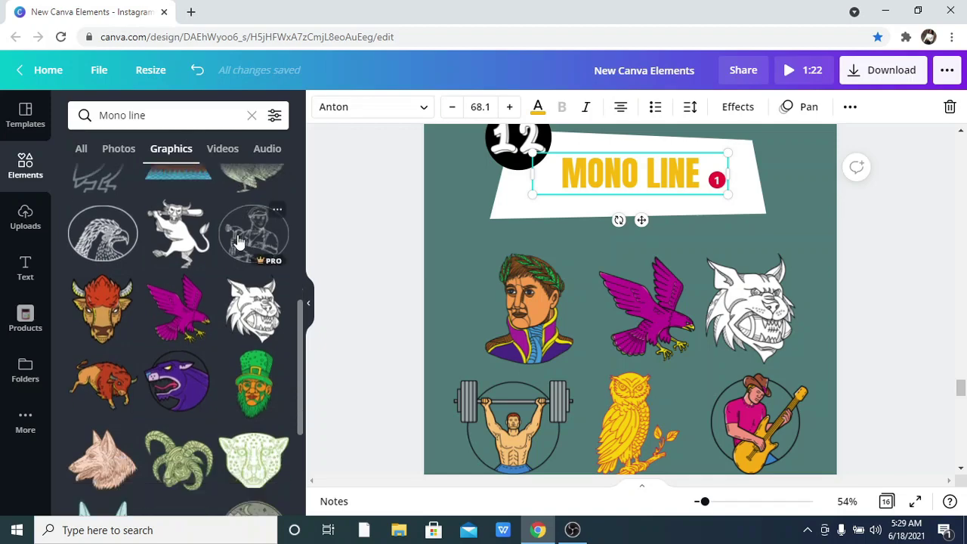
- Collapse the elements library, glance ahead at the GEOMETRIC page and return to the MONO LINE sample illustrations
click(335, 318)
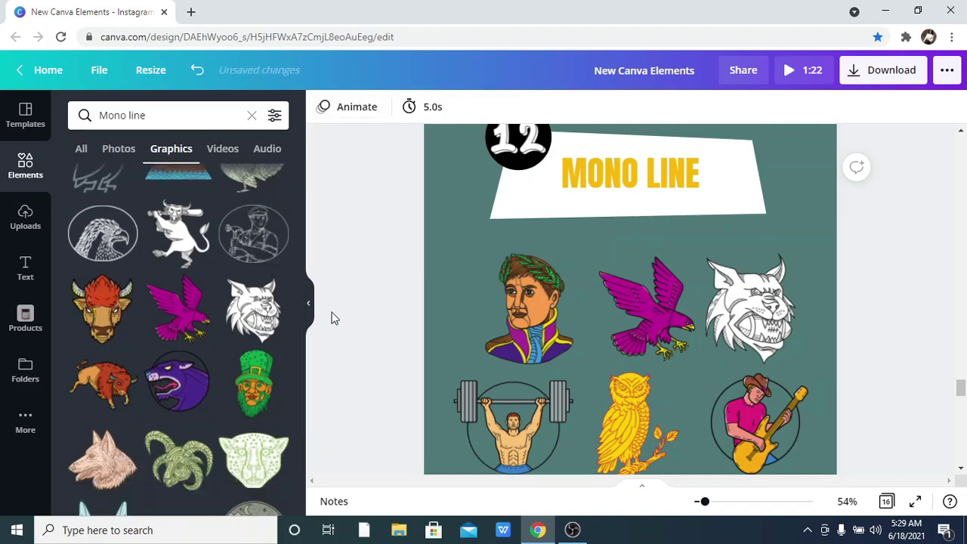
click(308, 307)
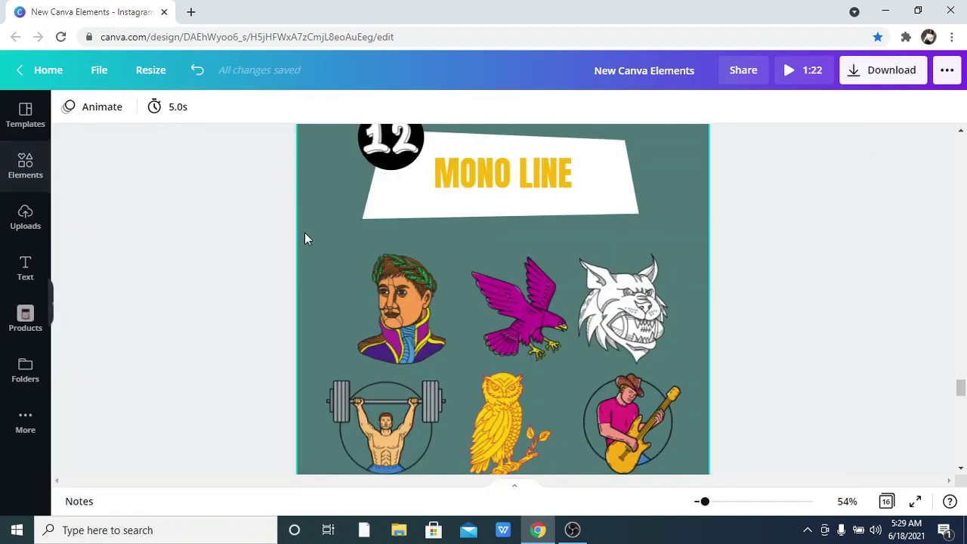
scroll(197, 227, down, 1)
scroll(191, 223, down, 4)
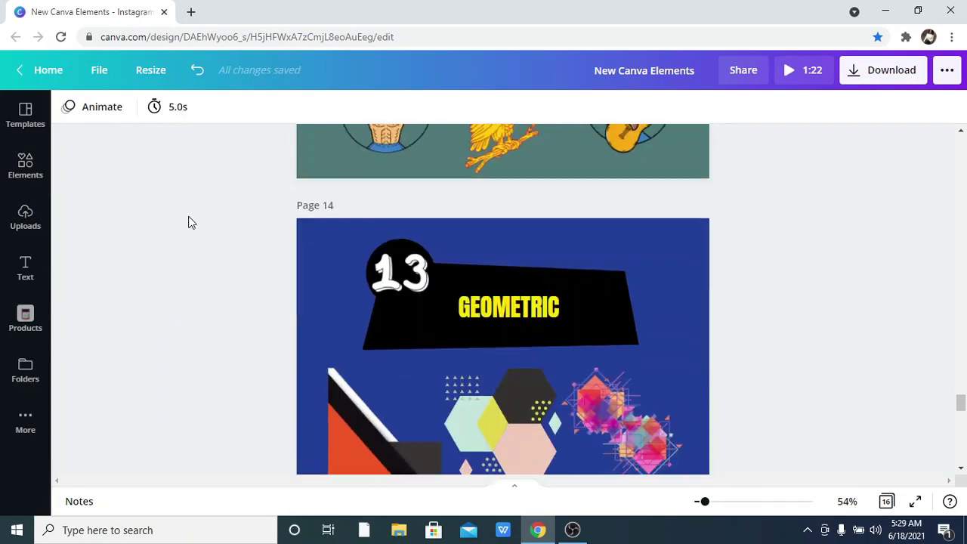
scroll(191, 221, up, 5)
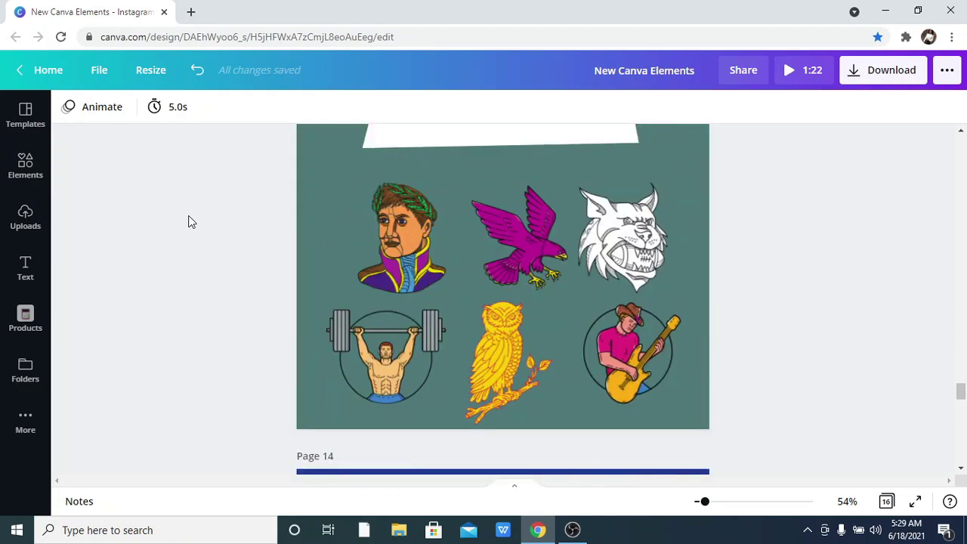
- Continue to pages 14 and 15 to look over the GEOMETRIC and RETROPIXEL keywords and their sample graphics
scroll(191, 221, up, 2)
scroll(191, 221, down, 5)
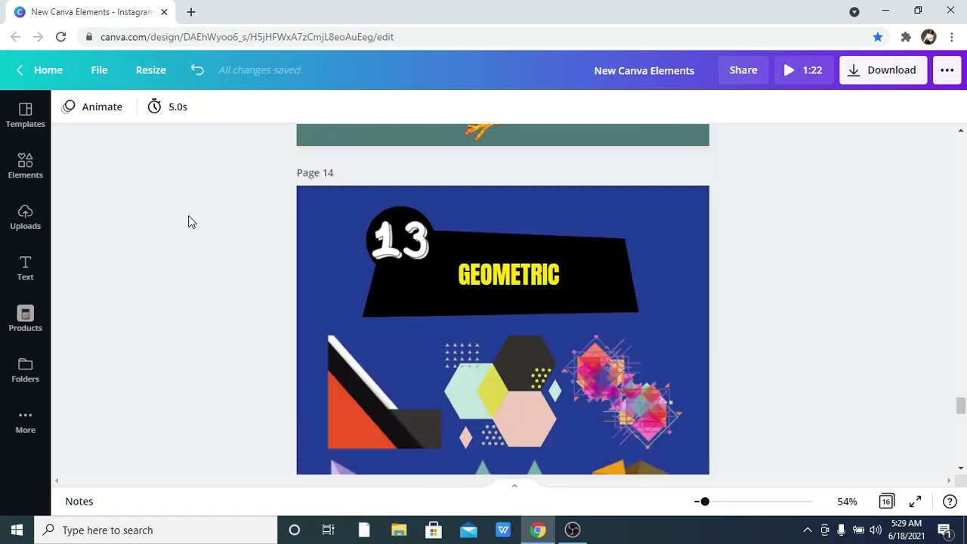
scroll(191, 222, down, 3)
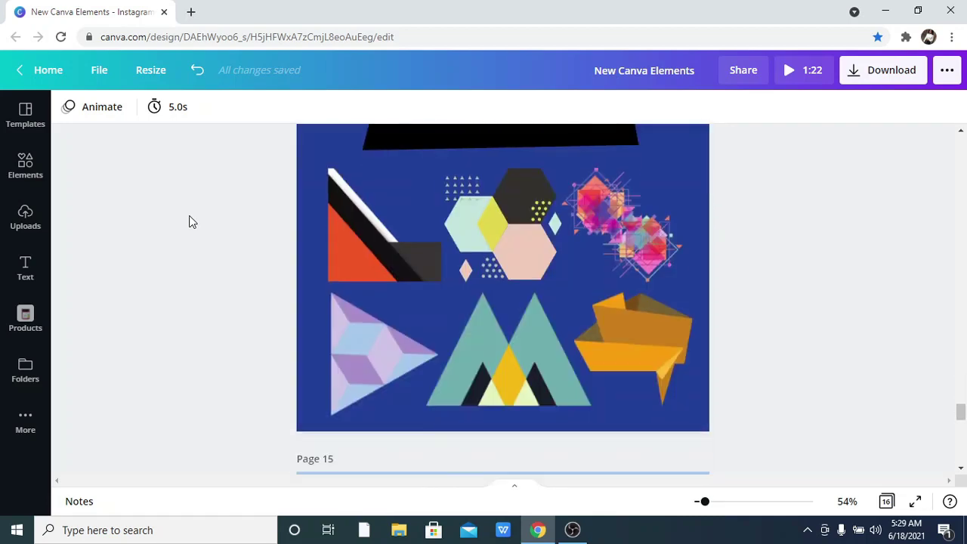
scroll(191, 221, up, 2)
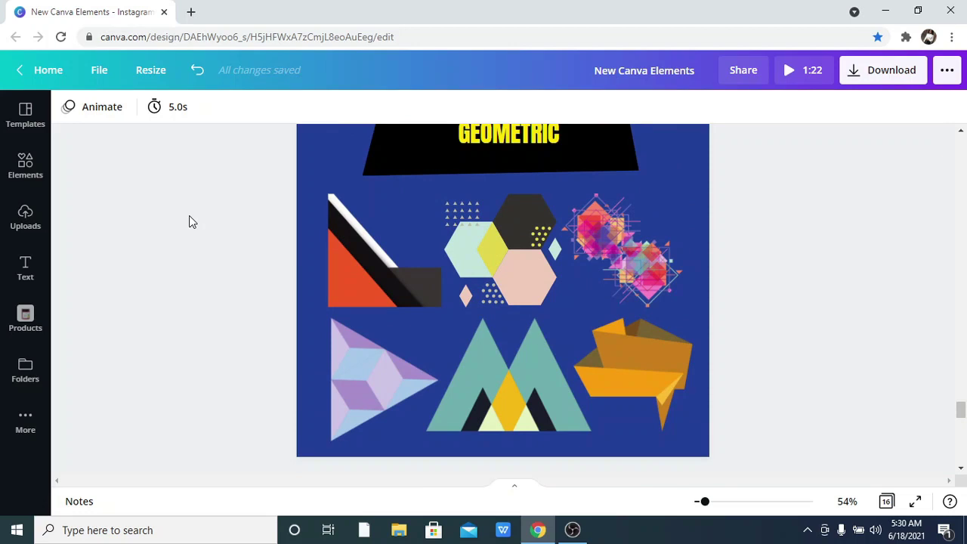
scroll(180, 220, down, 5)
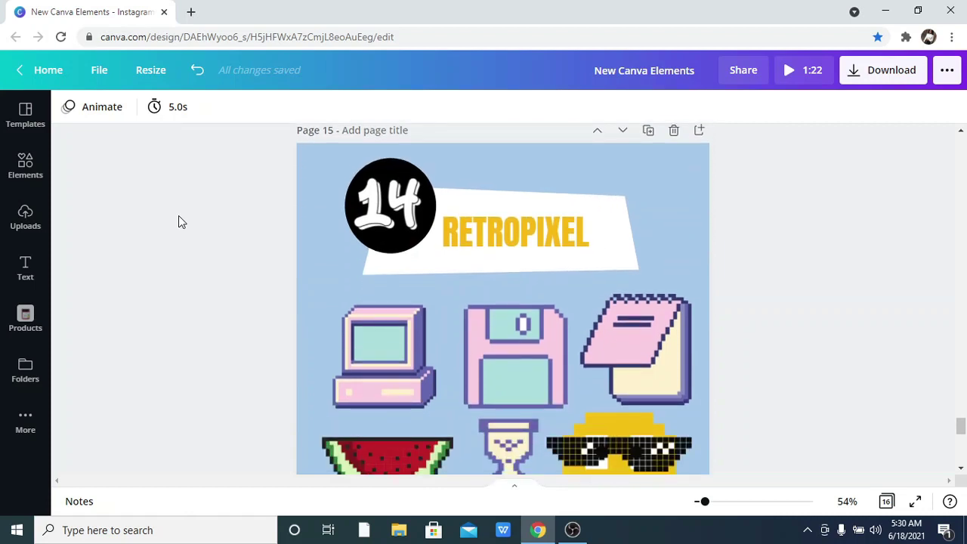
scroll(180, 220, down, 1)
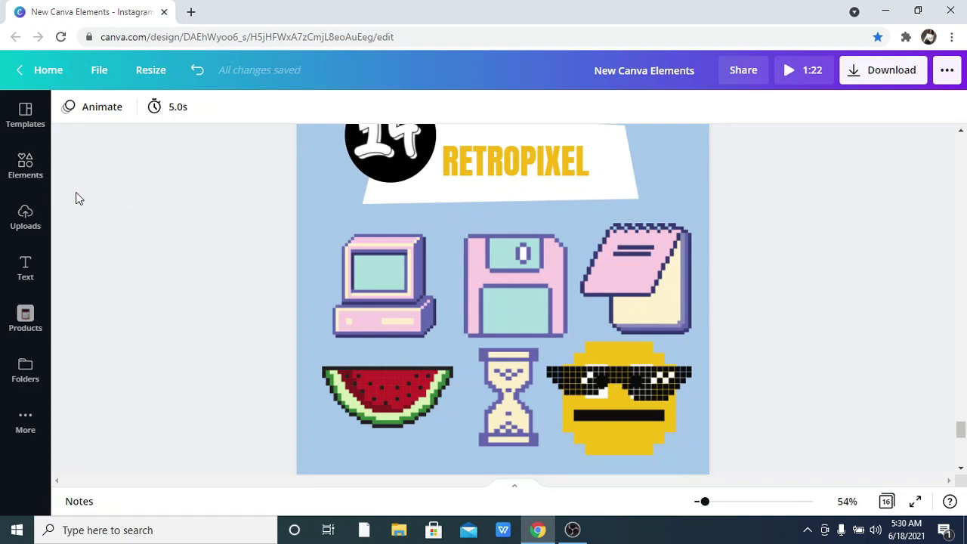
- Continue to page 16 and look over the ORGANIC RAINBOWS keyword and its sample rainbow illustrations
scroll(75, 198, down, 5)
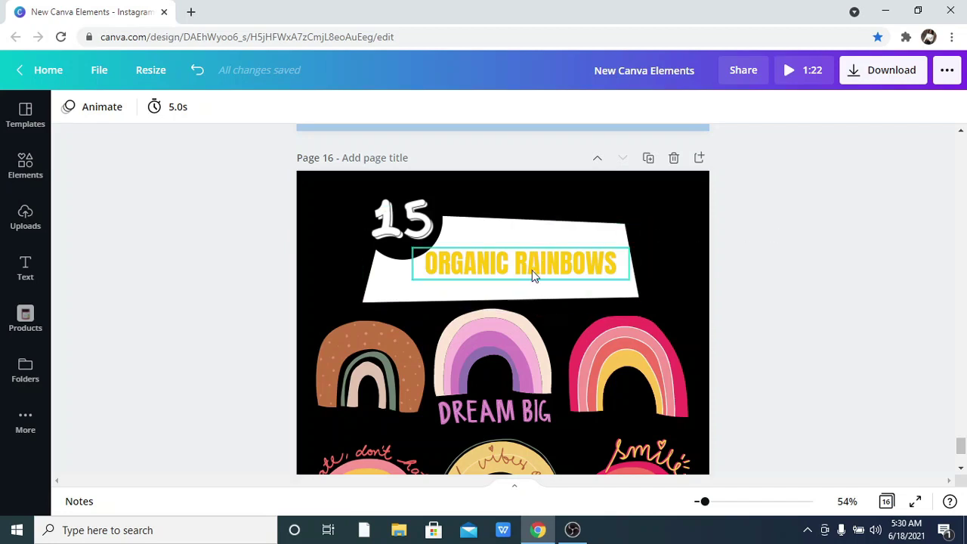
scroll(530, 274, down, 2)
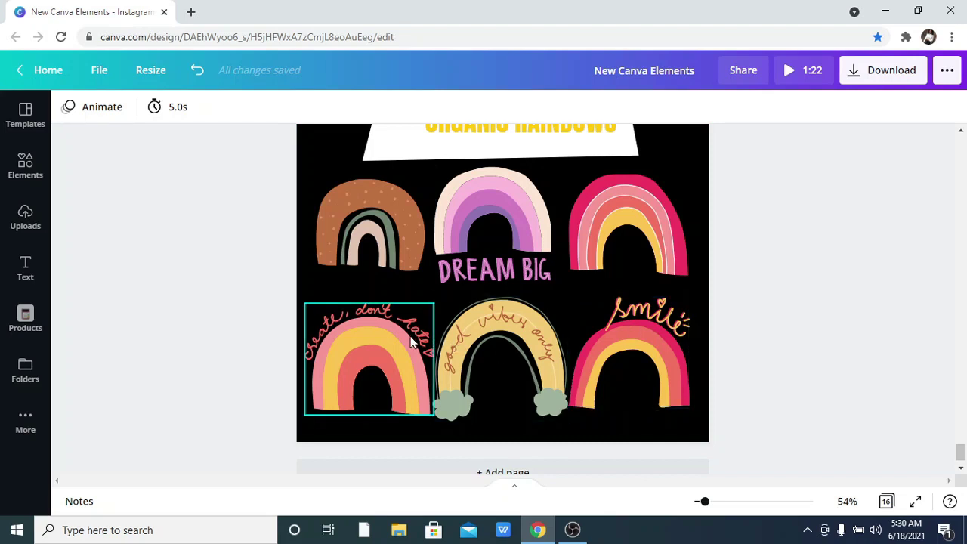
scroll(514, 221, up, 1)
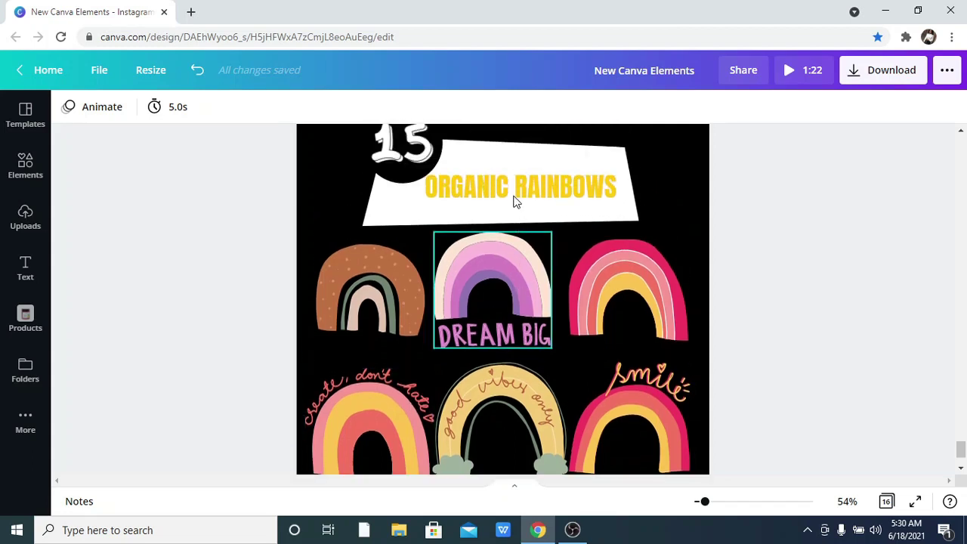
scroll(723, 231, up, 1)
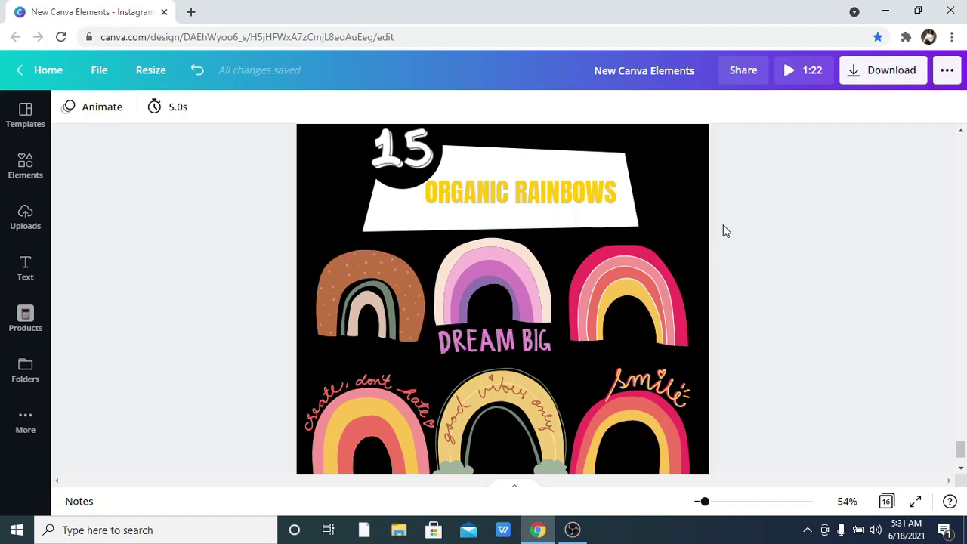
scroll(760, 193, down, 3)
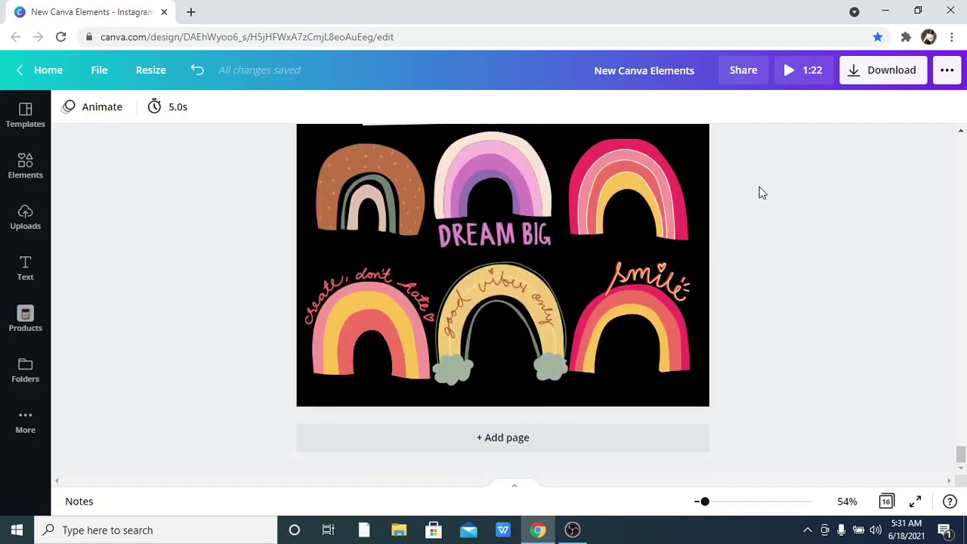